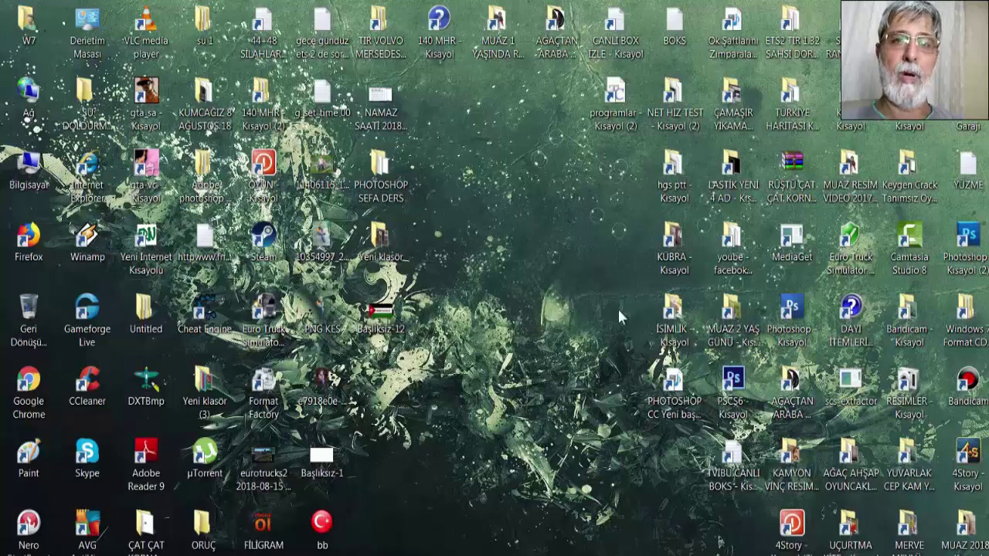
- Launch Photoshop CS5 from its desktop shortcut
double_click(732, 460)
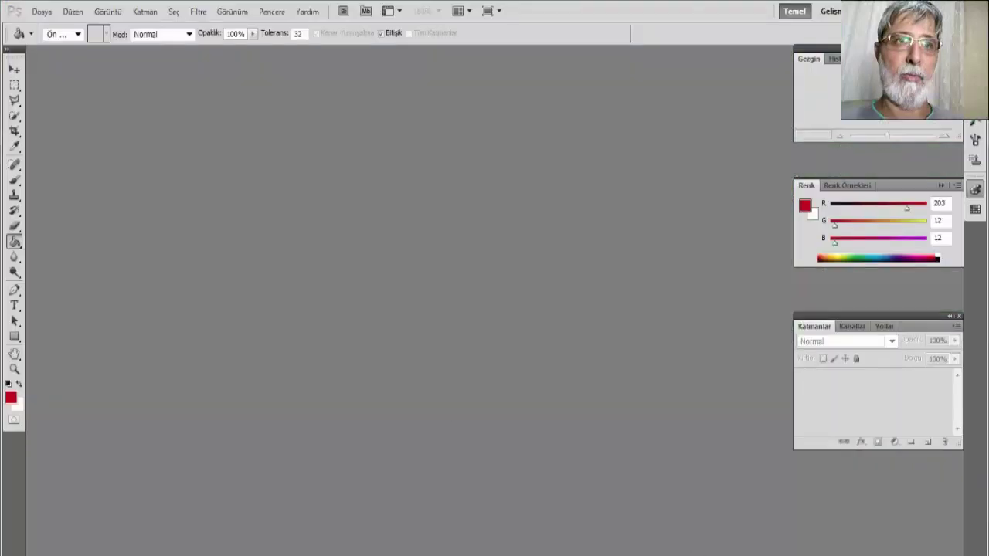
- Open the blank Başlıksız-1 document, leaving the File > New settings unchanged
key(ctrl+q)
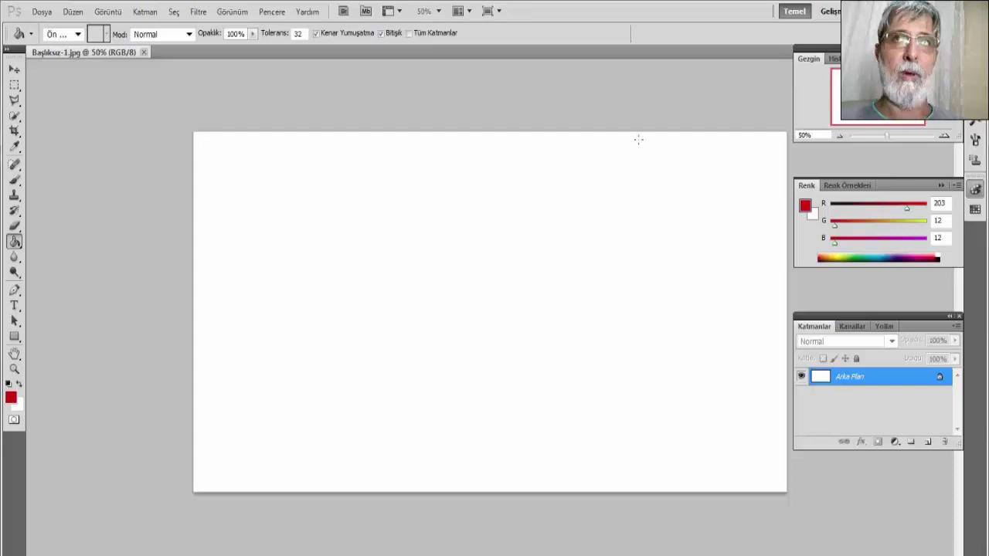
click(40, 11)
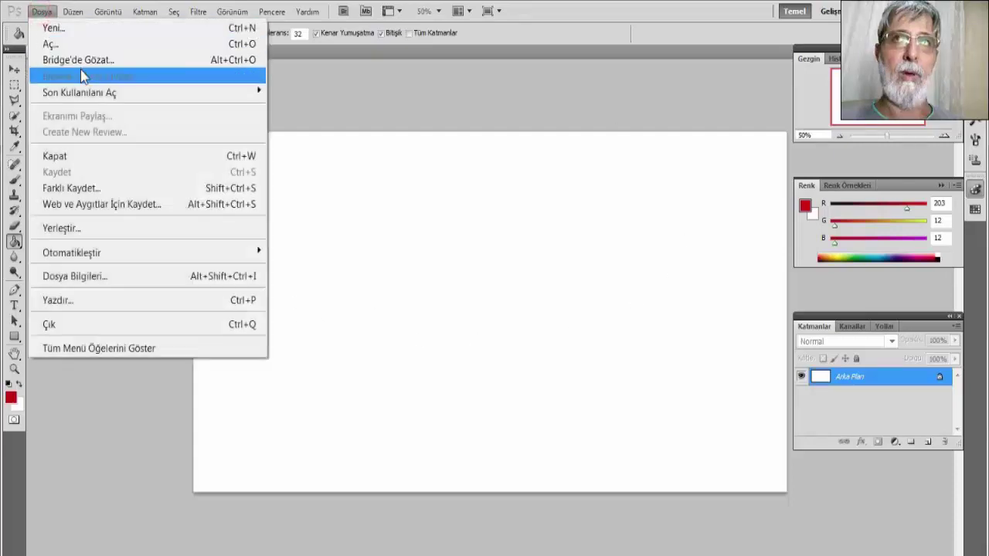
click(63, 31)
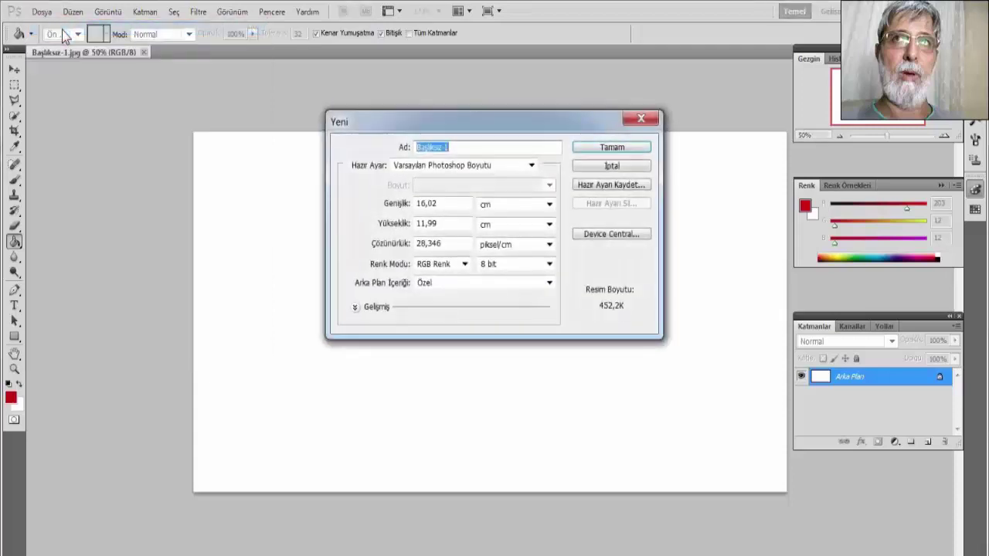
click(639, 121)
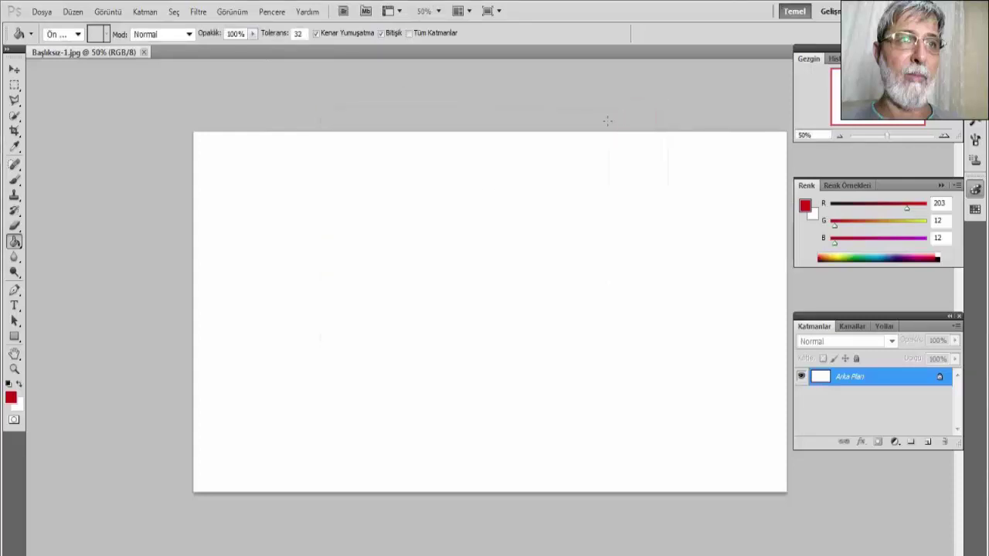
- Select a triangle from the canvas's left edge to its centre with the Polygonal Lasso
click(13, 101)
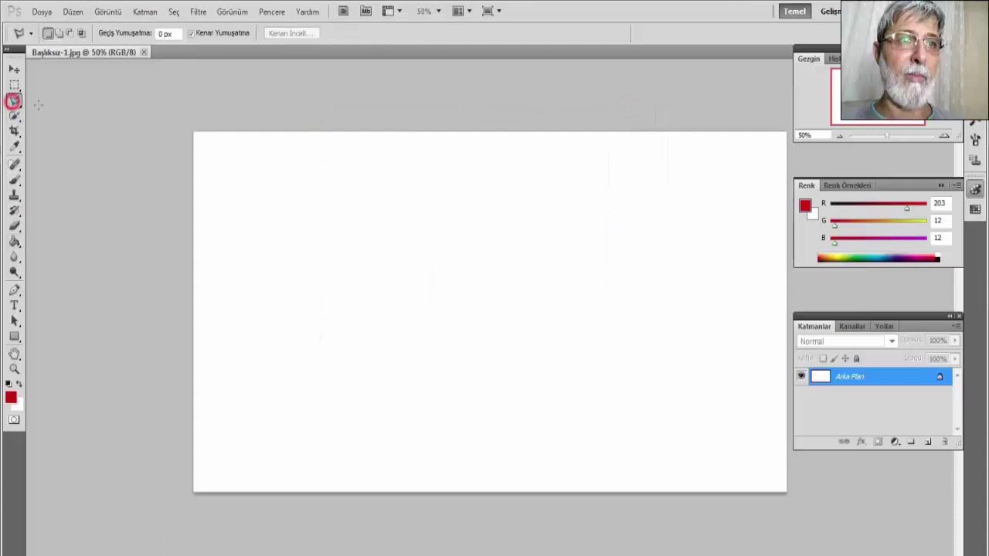
click(177, 124)
click(411, 303)
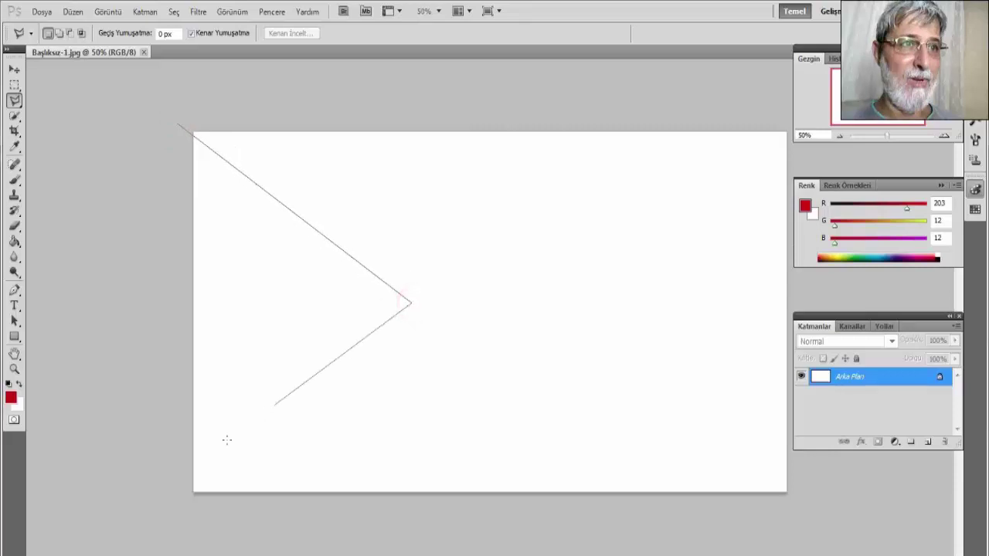
click(173, 511)
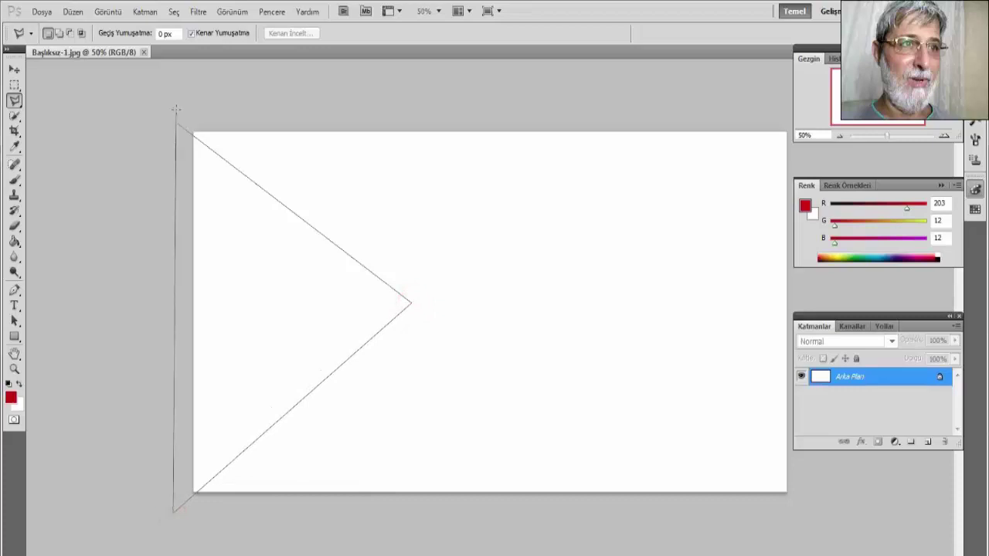
click(176, 111)
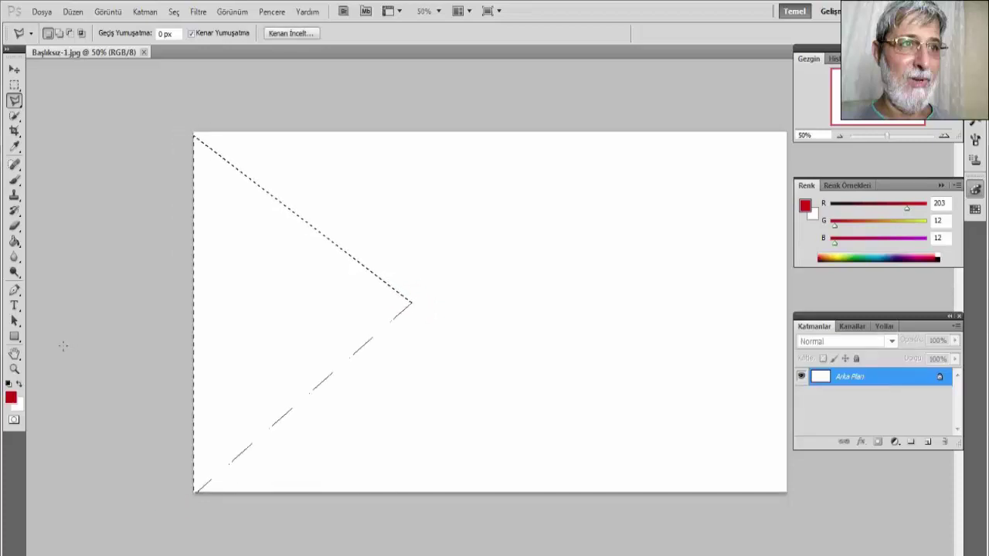
- Fill the triangle selection with red (R 203, G 12, B 12)
click(12, 399)
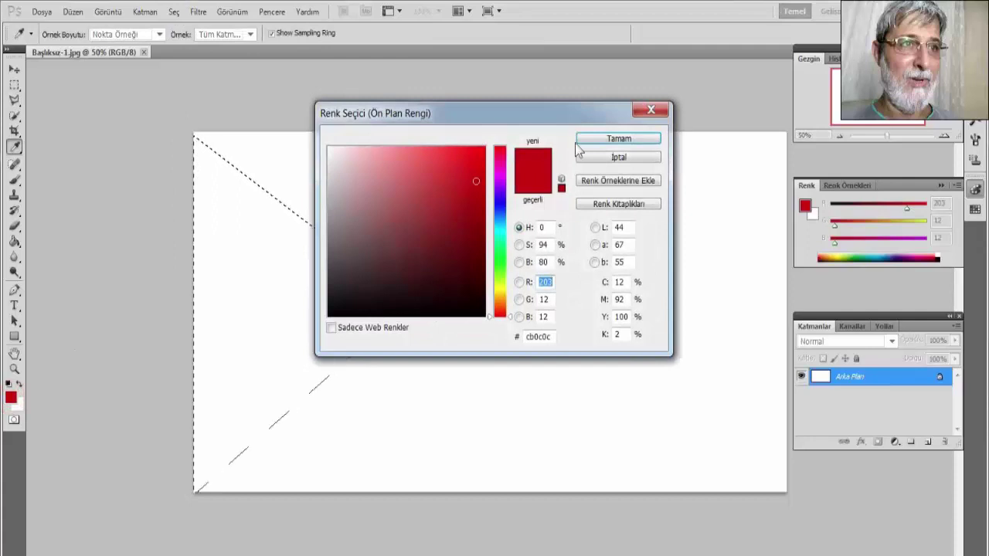
click(611, 139)
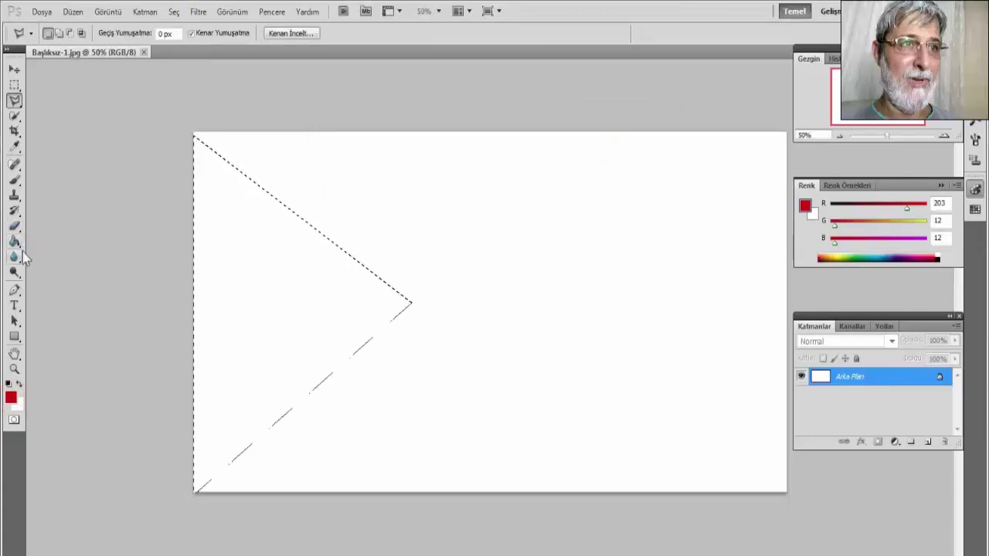
click(14, 241)
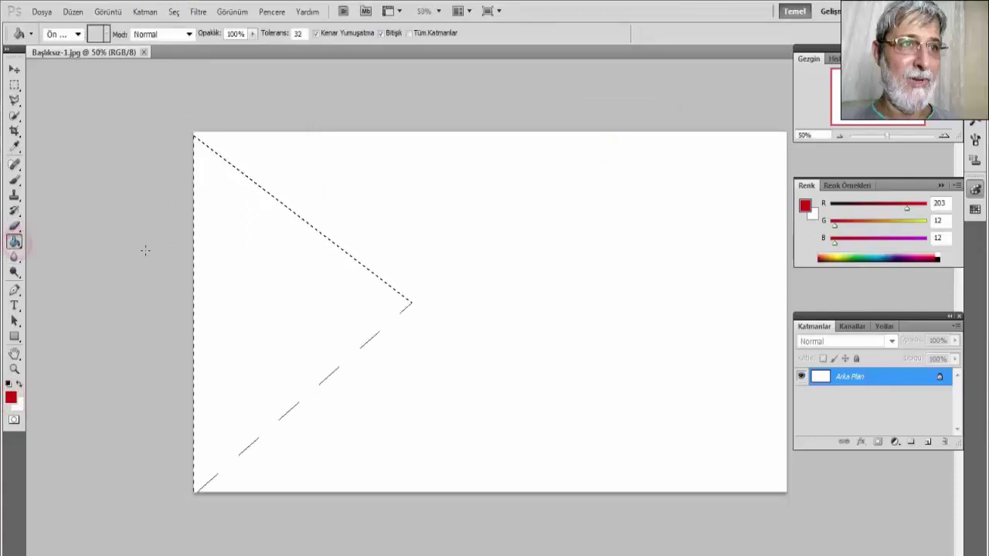
click(237, 268)
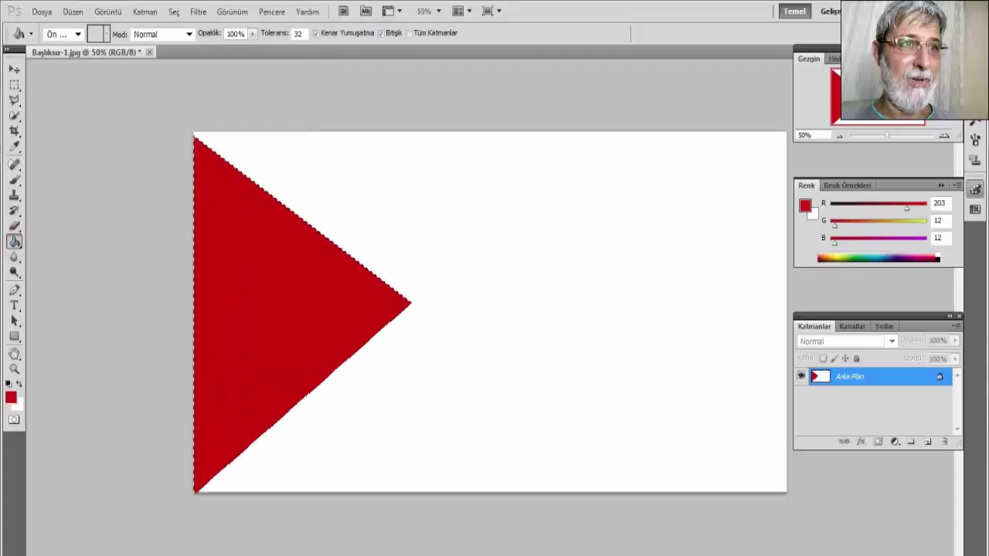
click(14, 87)
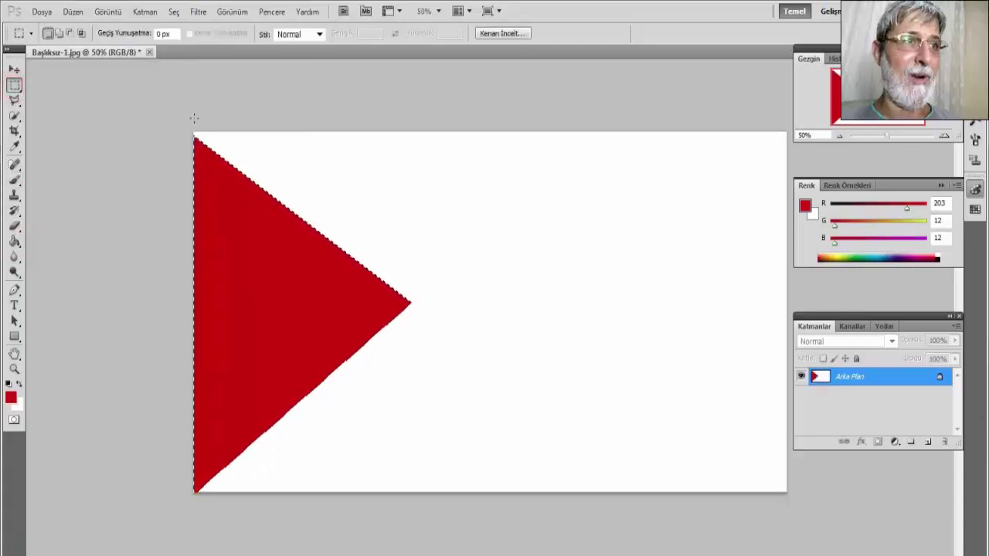
- Select a full-width band across the top third of the canvas
click(153, 120)
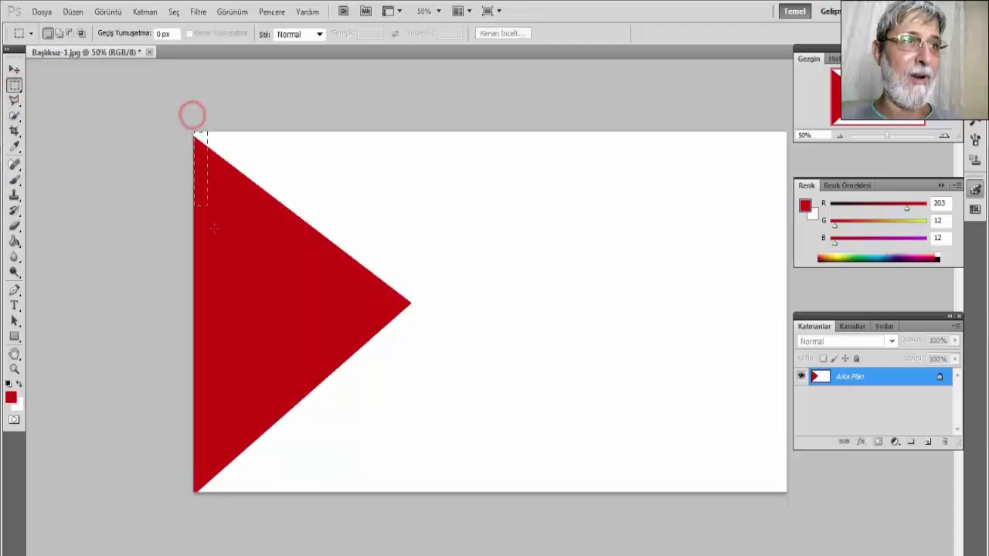
drag(193, 115, 495, 253)
mouse_move(647, 264)
mouse_down()
mouse_move(790, 232)
mouse_move(790, 240)
mouse_up()
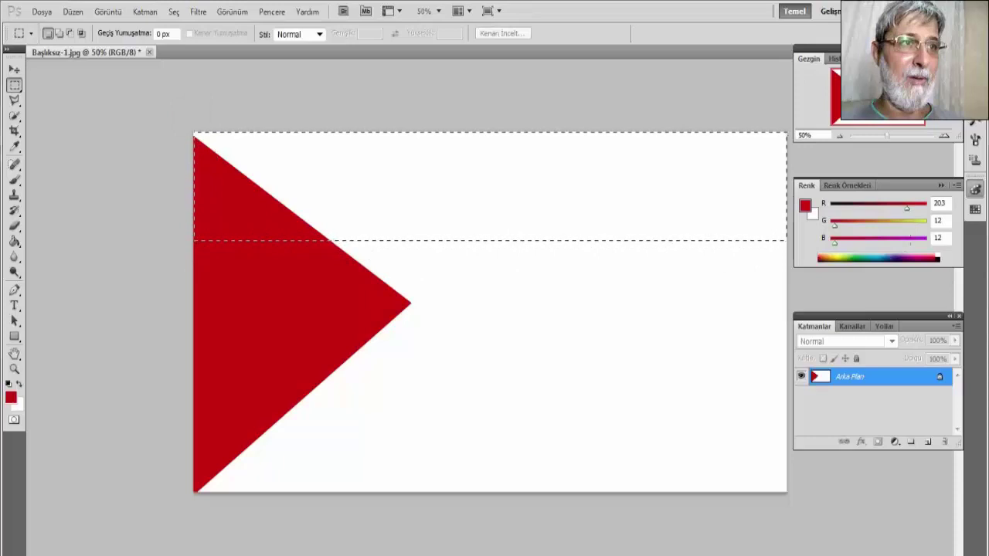
drag(910, 238, 910, 234)
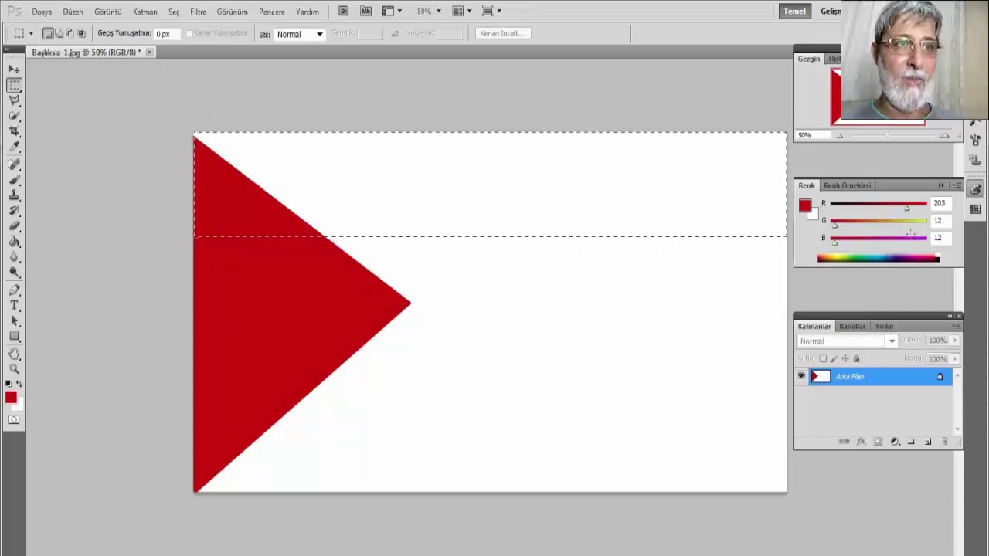
drag(911, 234, 912, 234)
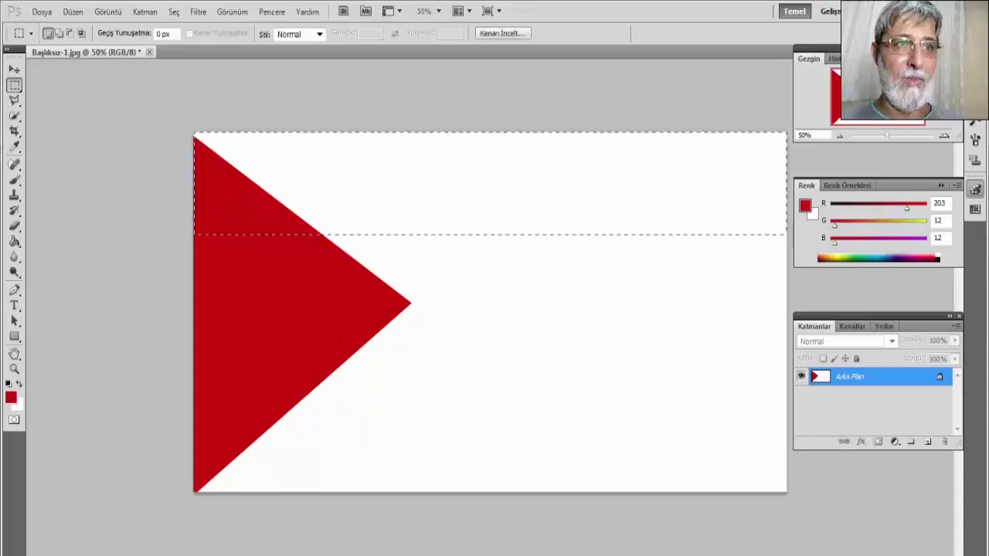
- Fill the top band with black and deselect it
click(11, 398)
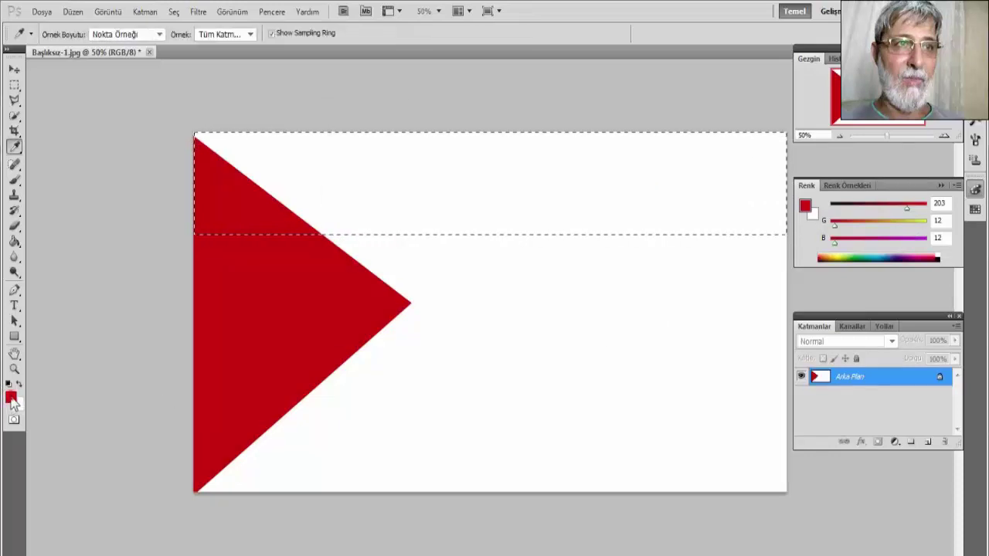
click(480, 316)
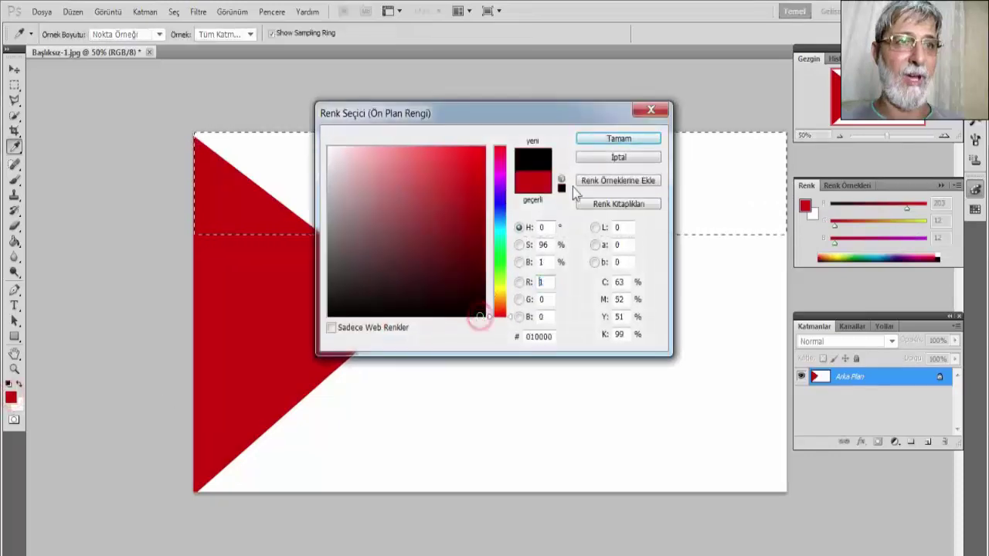
click(601, 141)
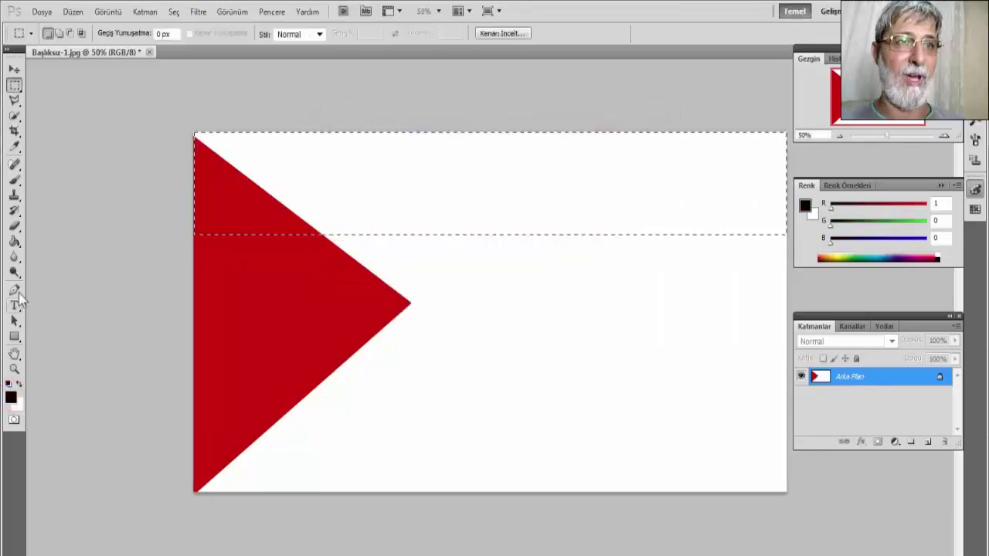
click(14, 241)
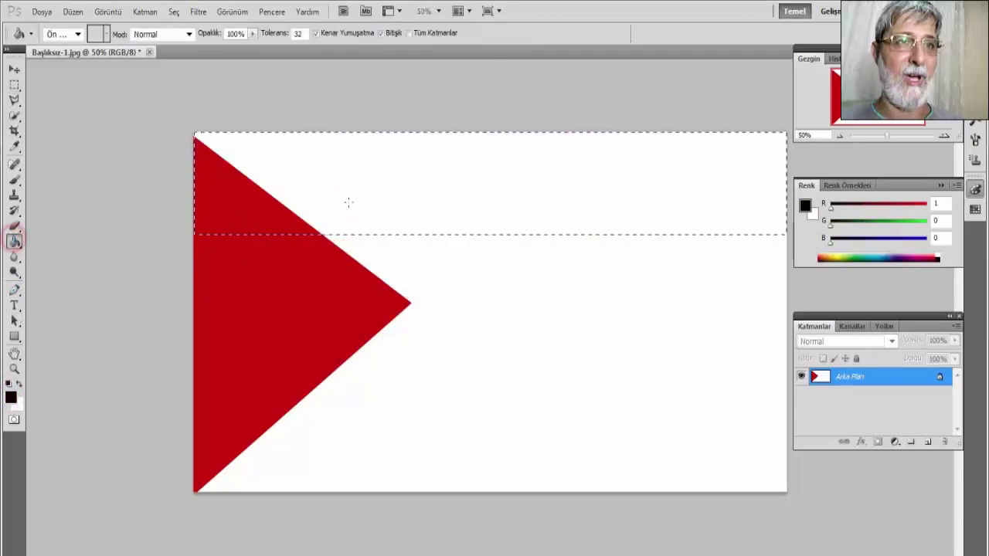
click(575, 191)
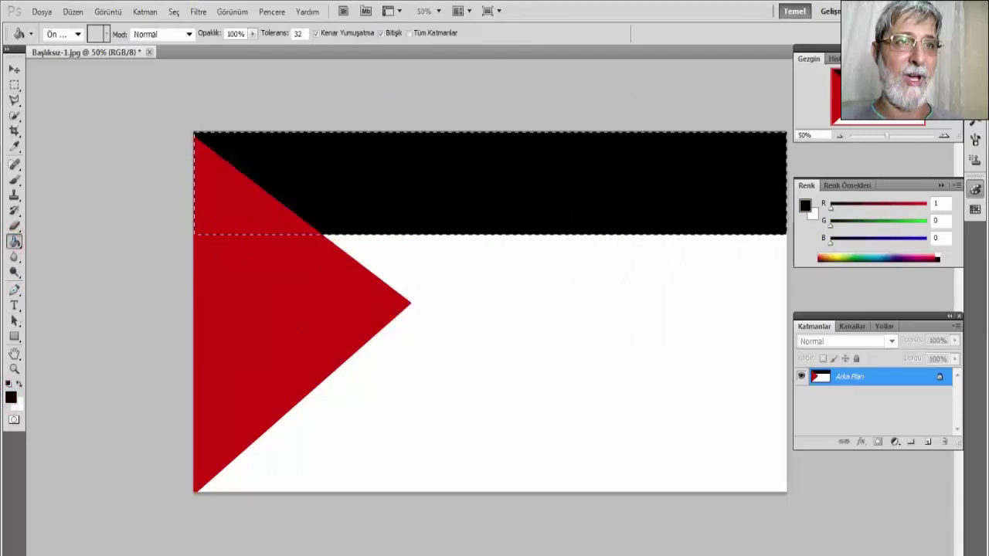
click(14, 85)
click(64, 86)
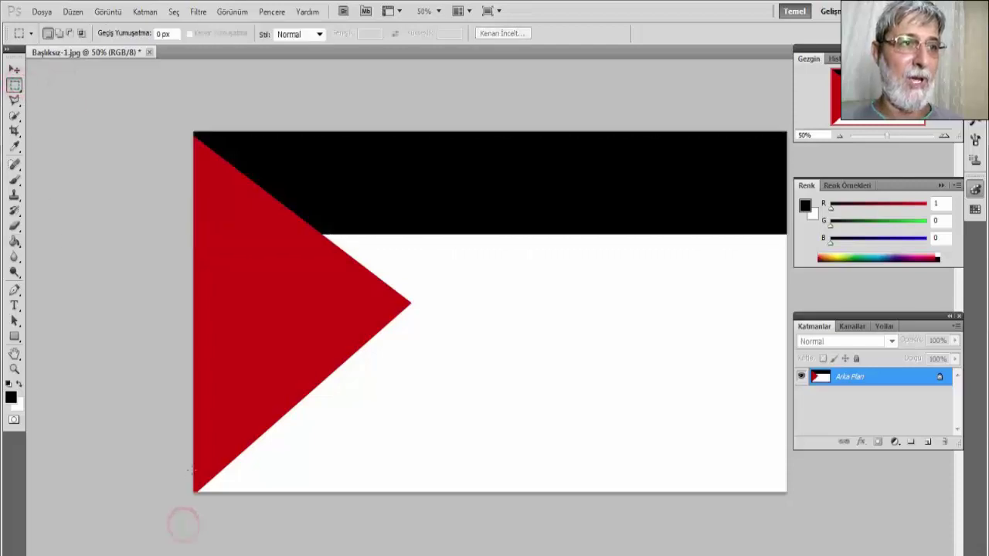
- Select the full-width bottom stripe and fill it with green (R 11, G 179, B 54)
drag(181, 521, 229, 427)
drag(571, 356, 788, 380)
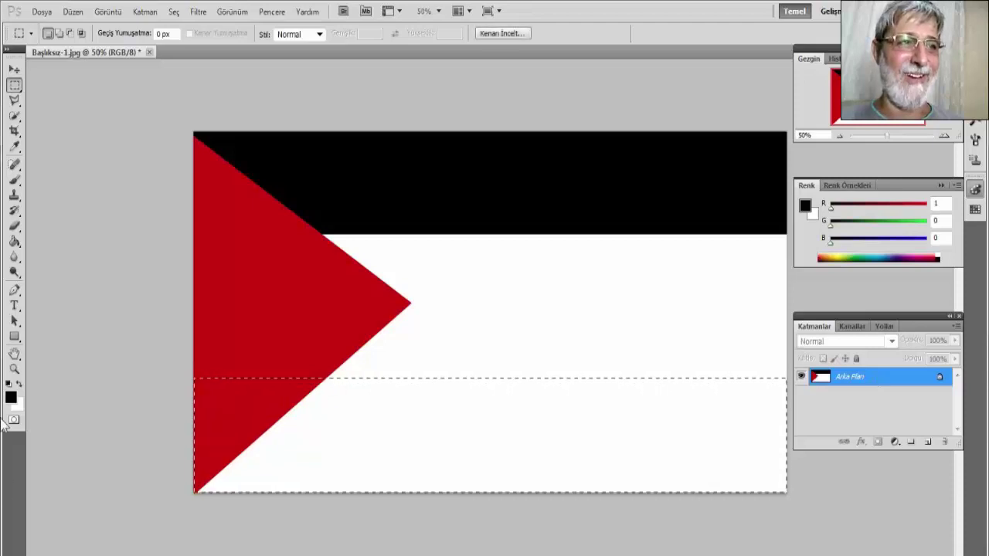
click(10, 397)
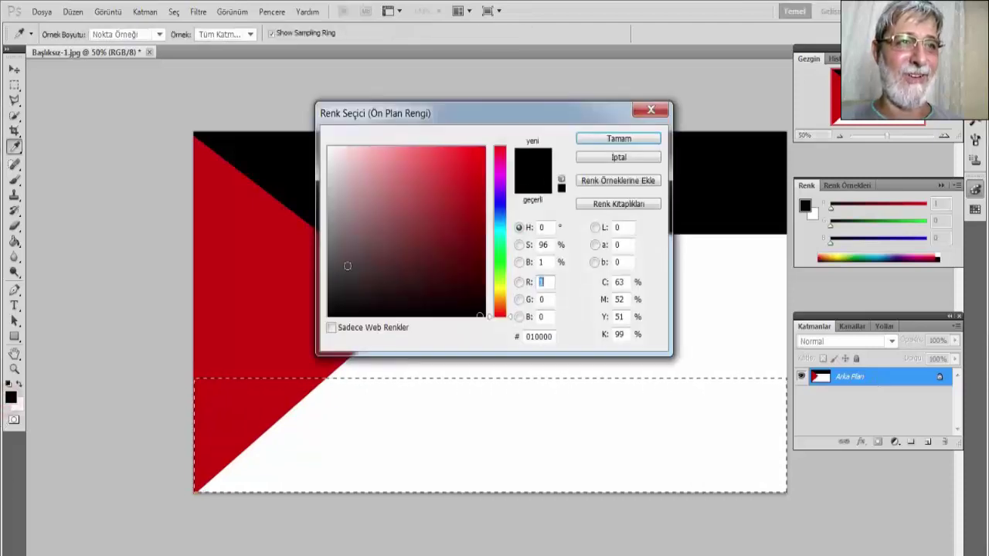
click(500, 253)
click(477, 209)
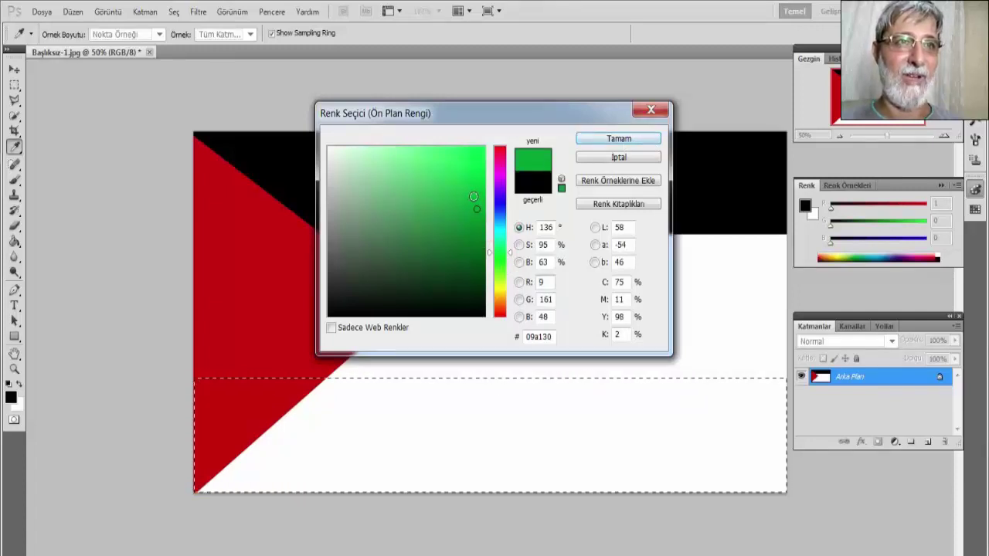
click(476, 197)
click(599, 139)
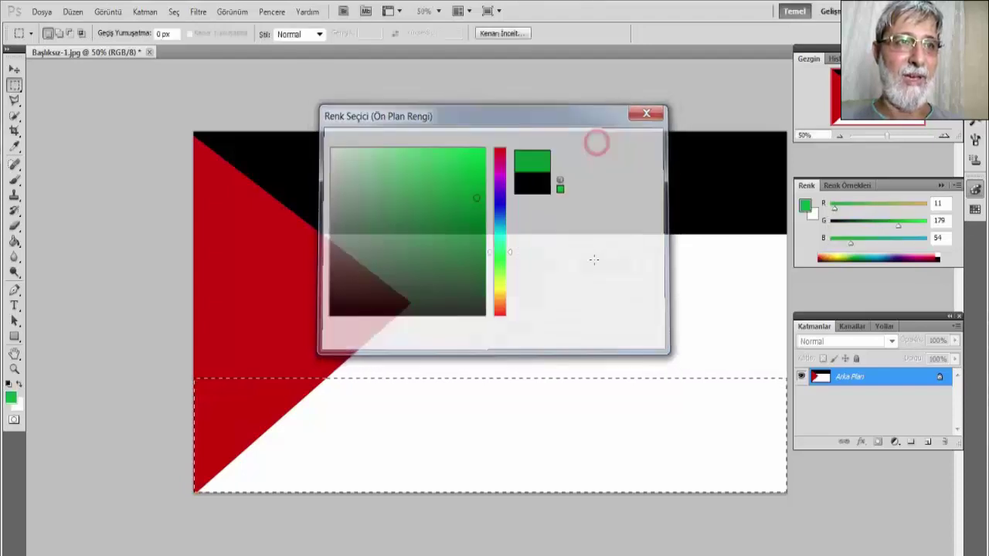
click(14, 241)
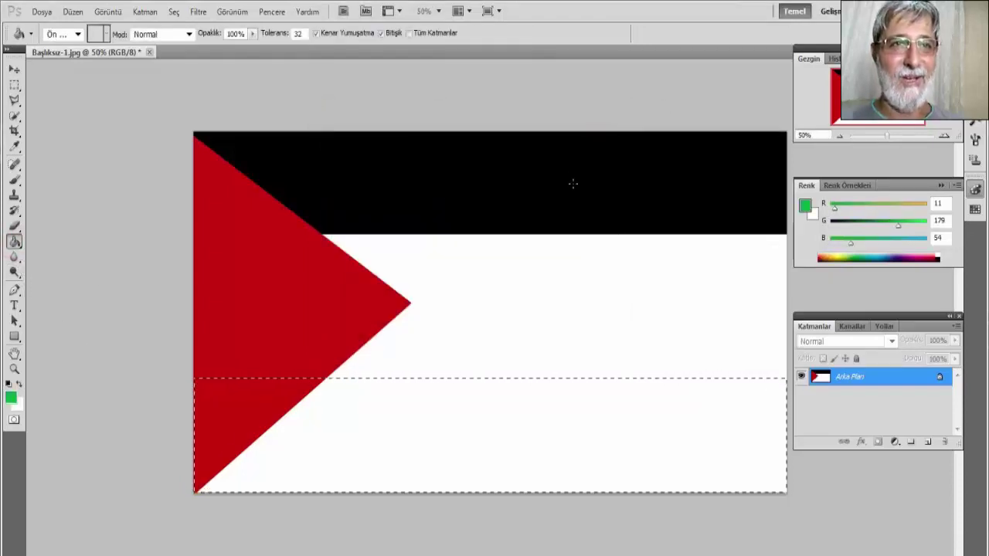
click(628, 433)
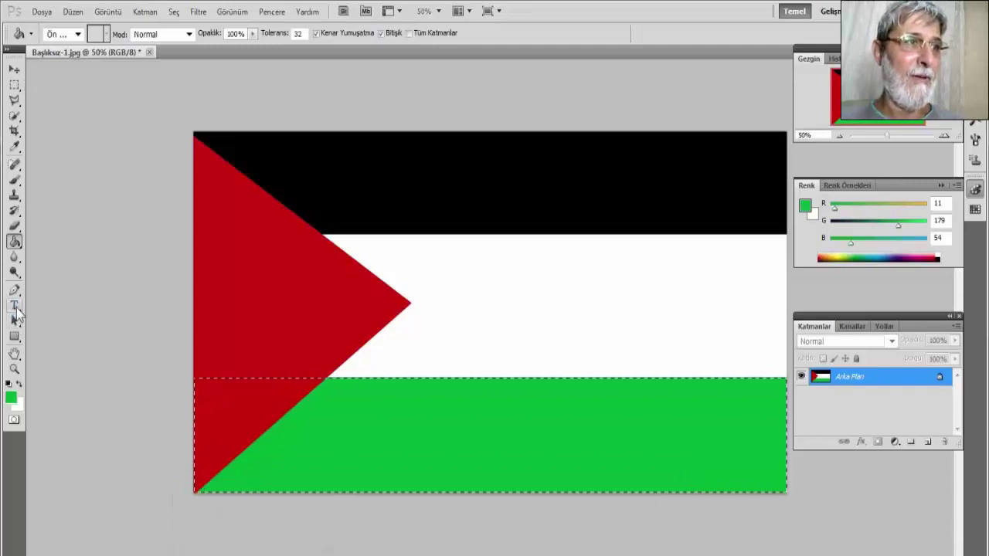
- Set up the Type tool with the Arial font in Bold style
click(14, 85)
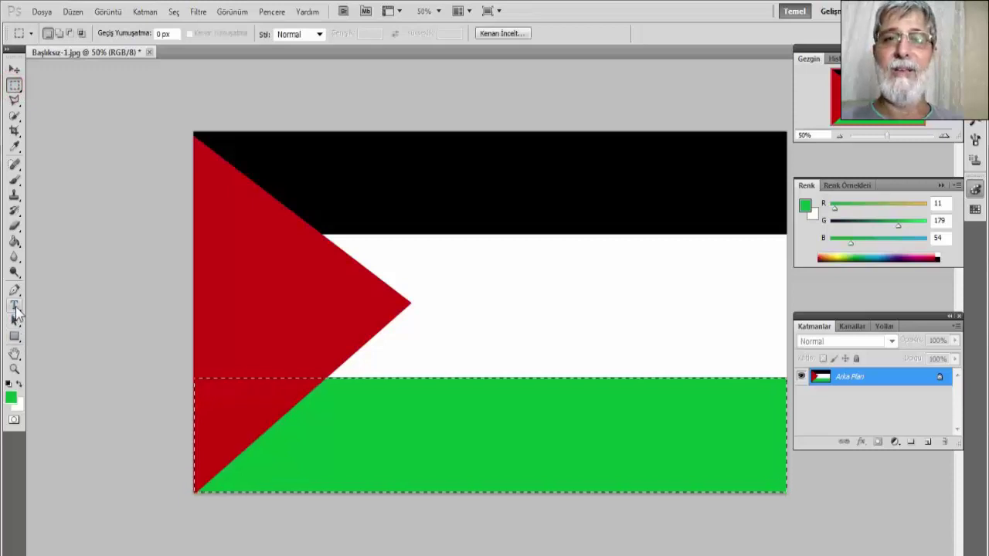
click(15, 307)
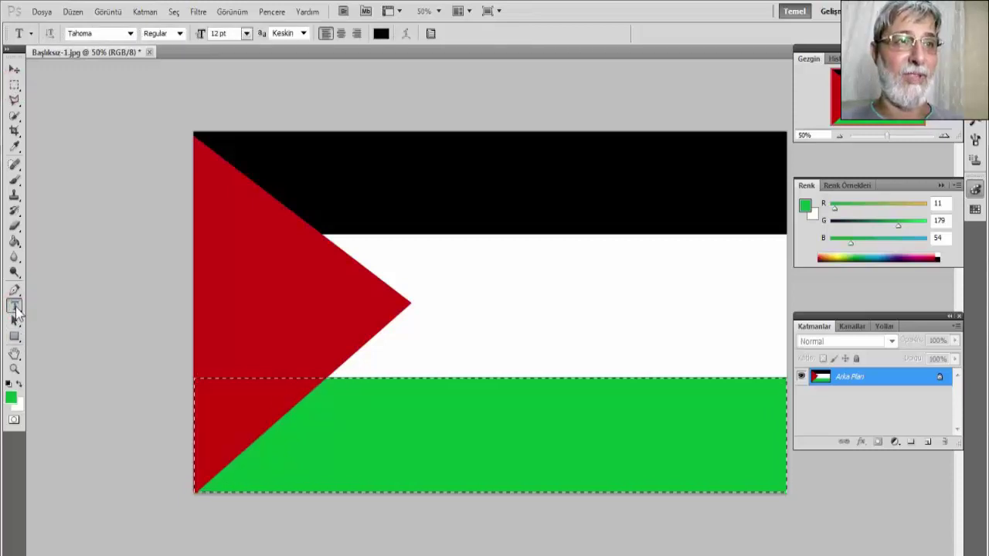
click(68, 200)
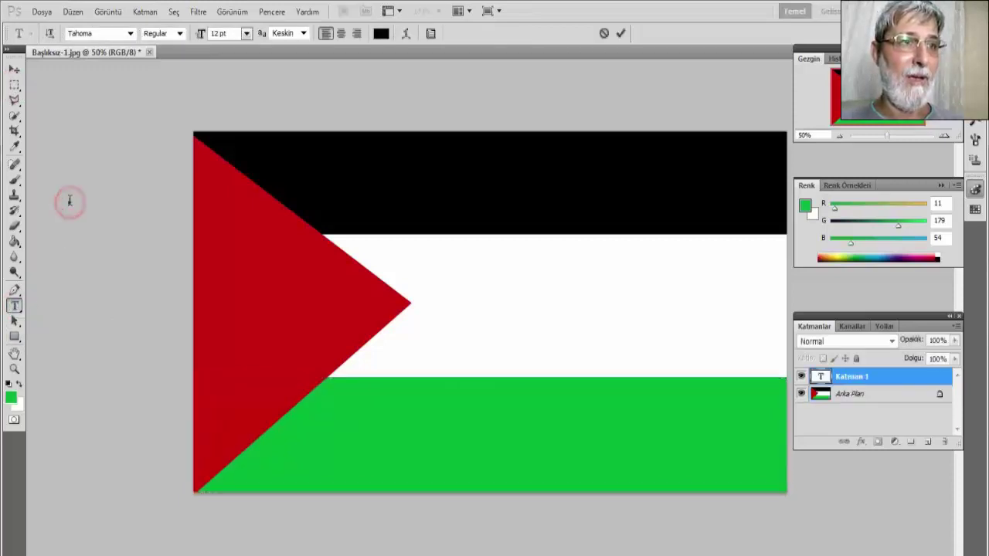
click(129, 33)
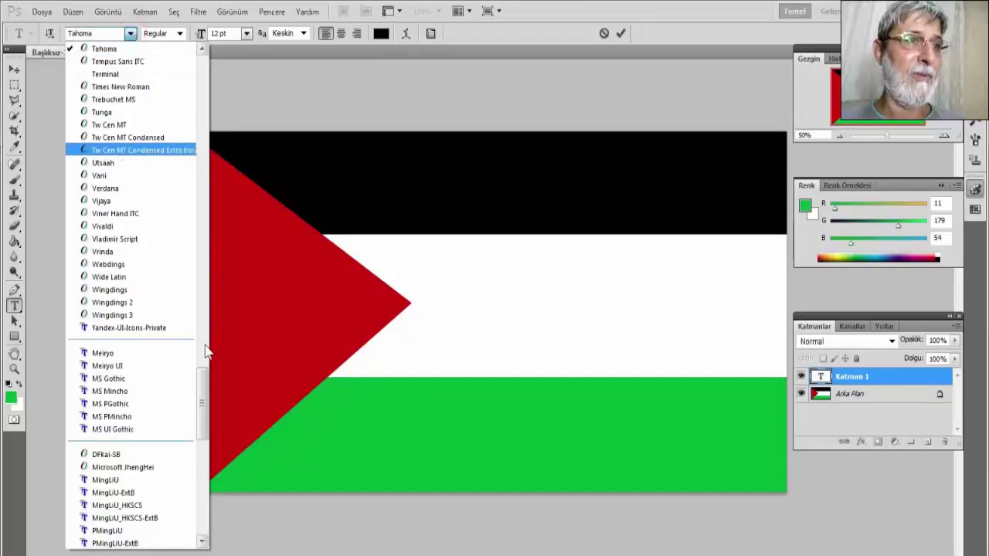
drag(202, 394, 206, 64)
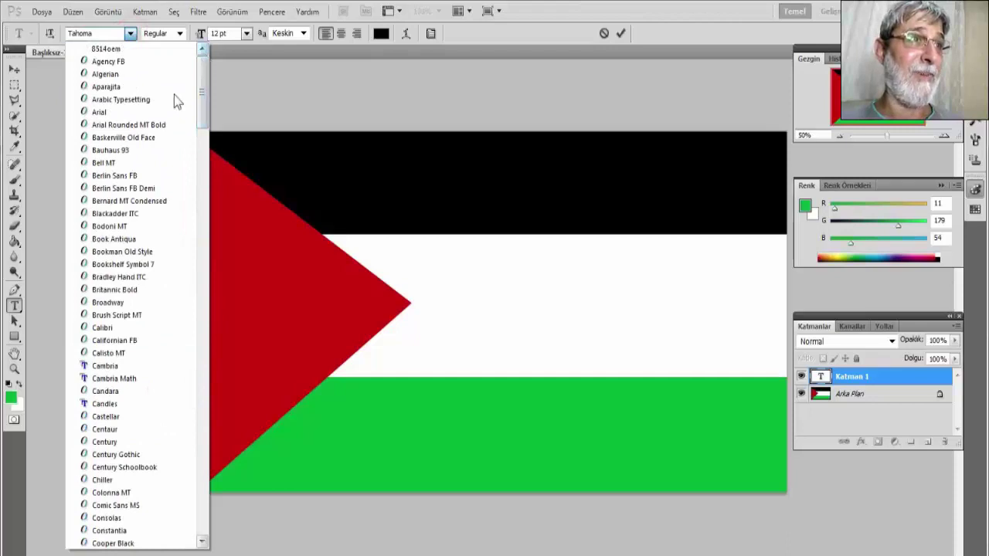
click(109, 113)
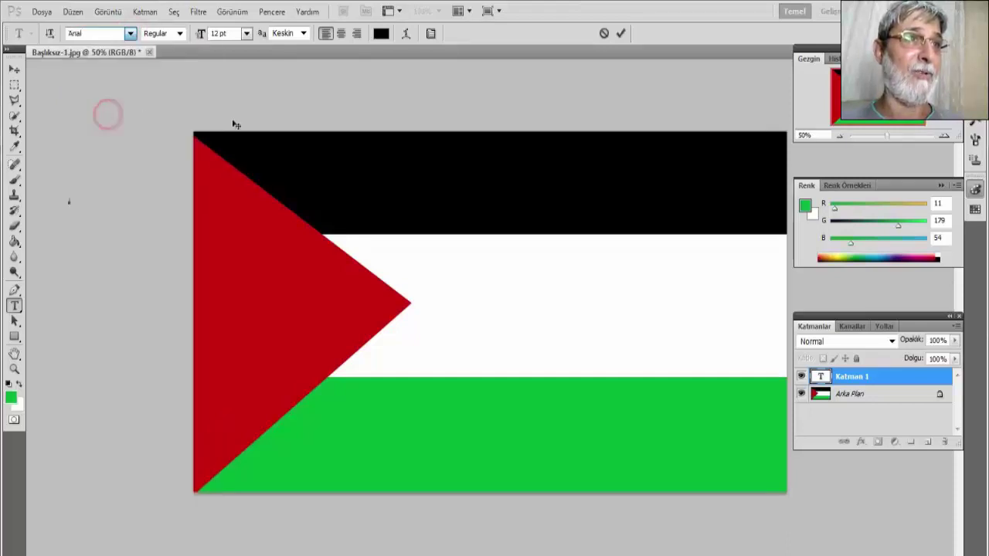
click(183, 33)
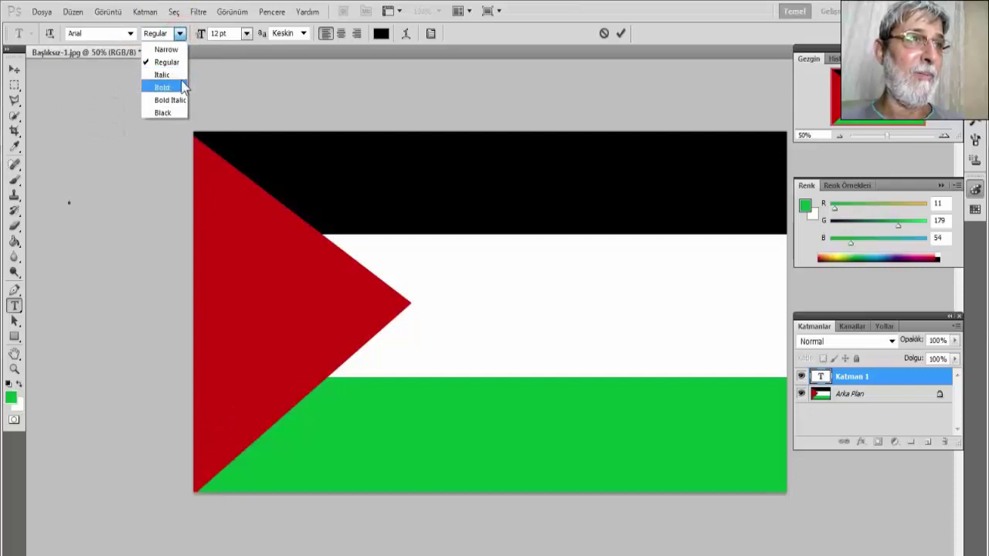
click(182, 87)
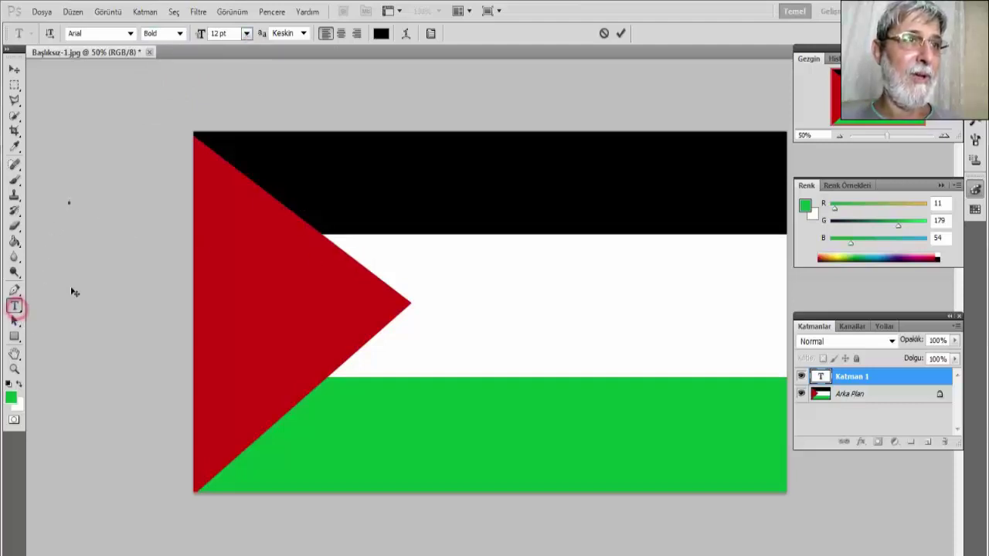
- Draw a paragraph text box across the white stripe and set the size to 72 pt
click(387, 259)
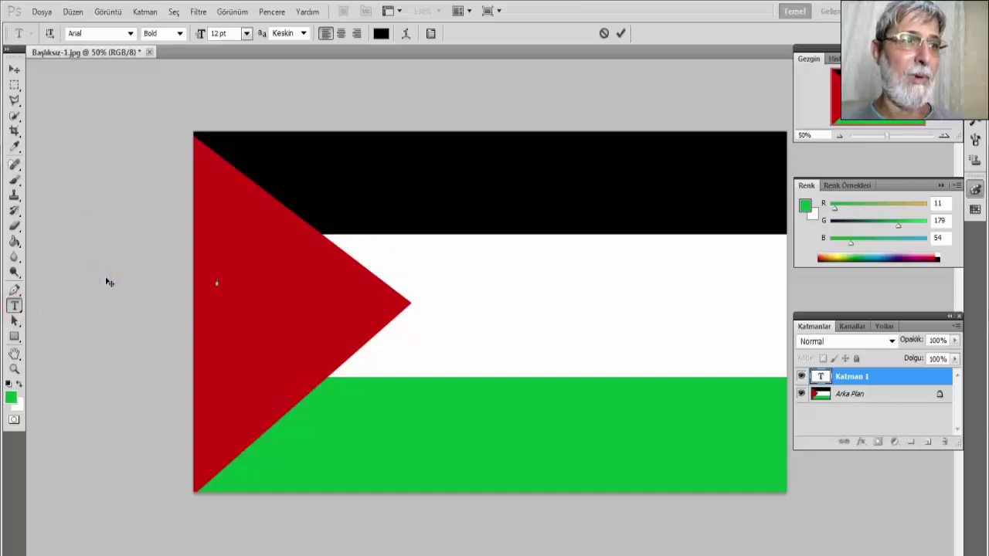
click(14, 85)
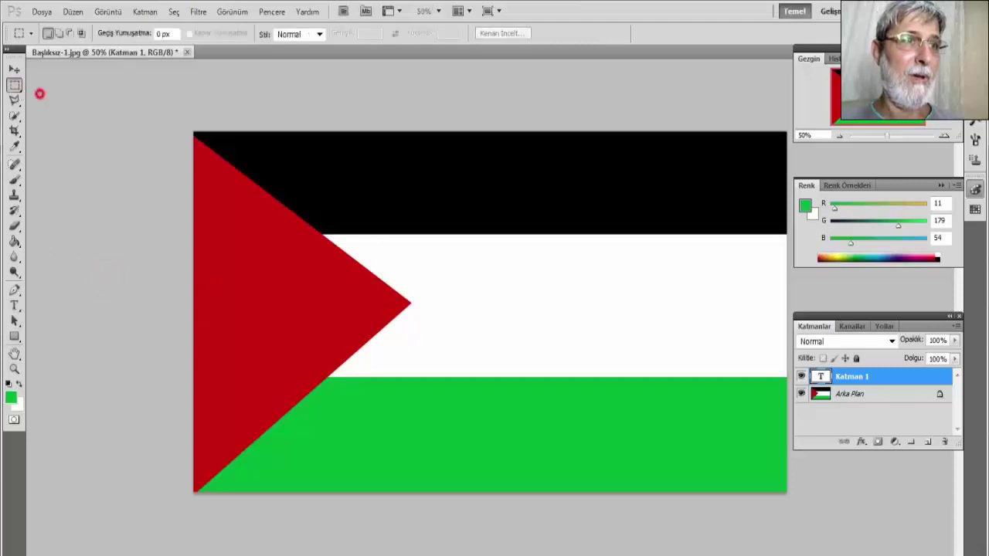
click(14, 306)
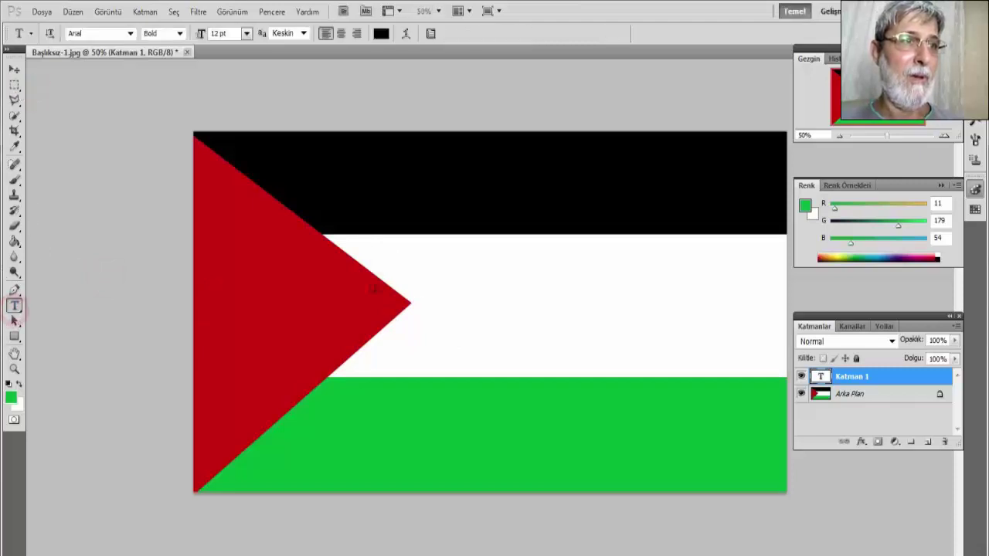
mouse_move(400, 249)
mouse_down()
mouse_move(770, 357)
mouse_move(799, 355)
mouse_up()
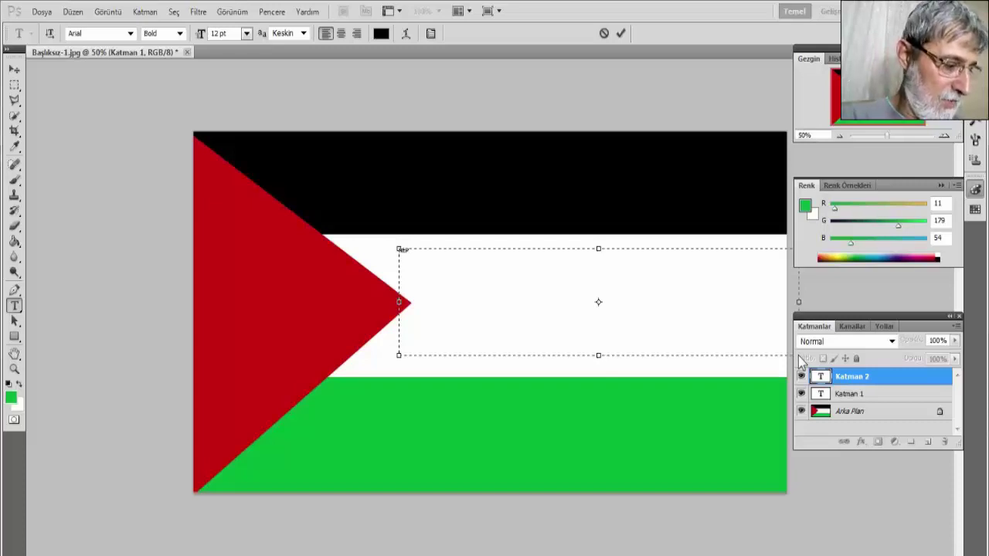
text(listine)
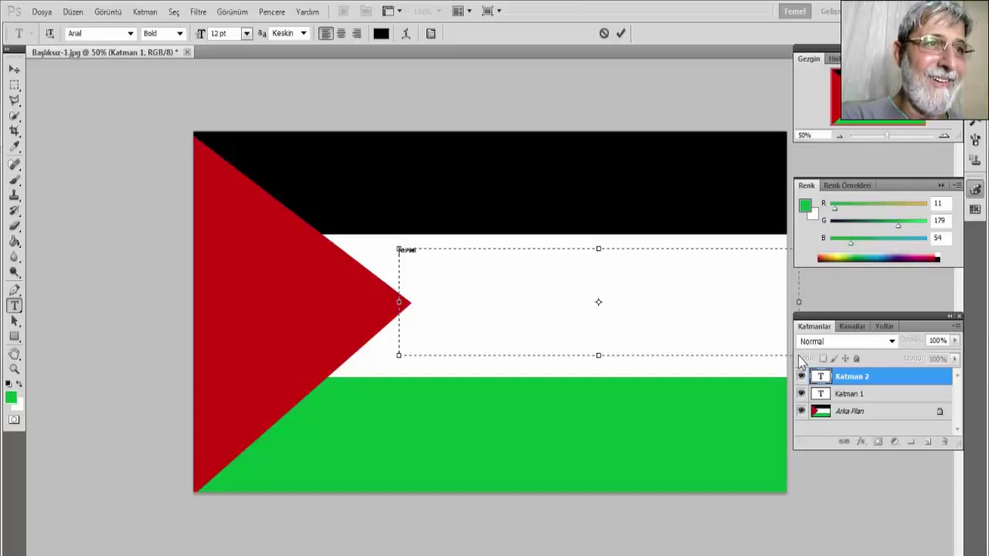
key(BackSpace)
key(BackSpace)
key(BackSpace)
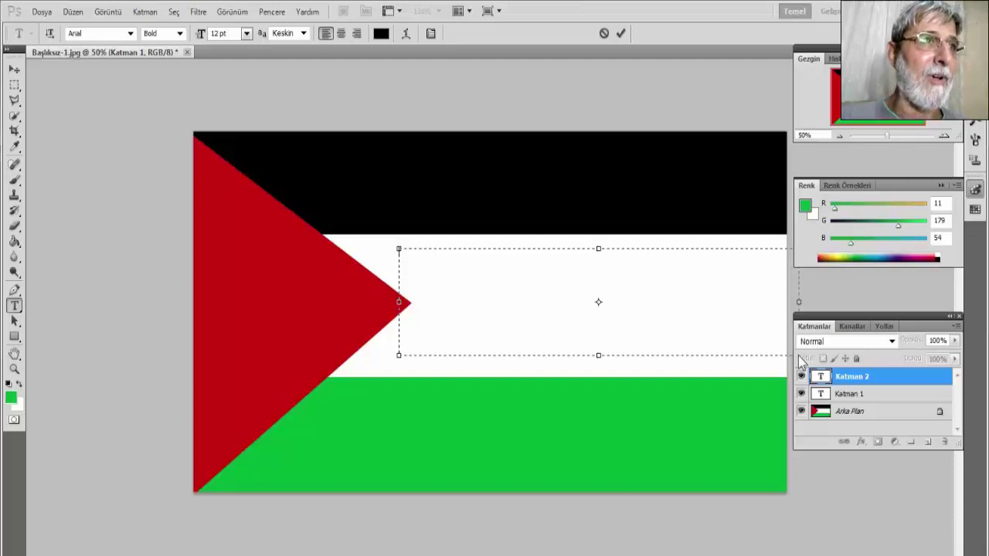
click(232, 34)
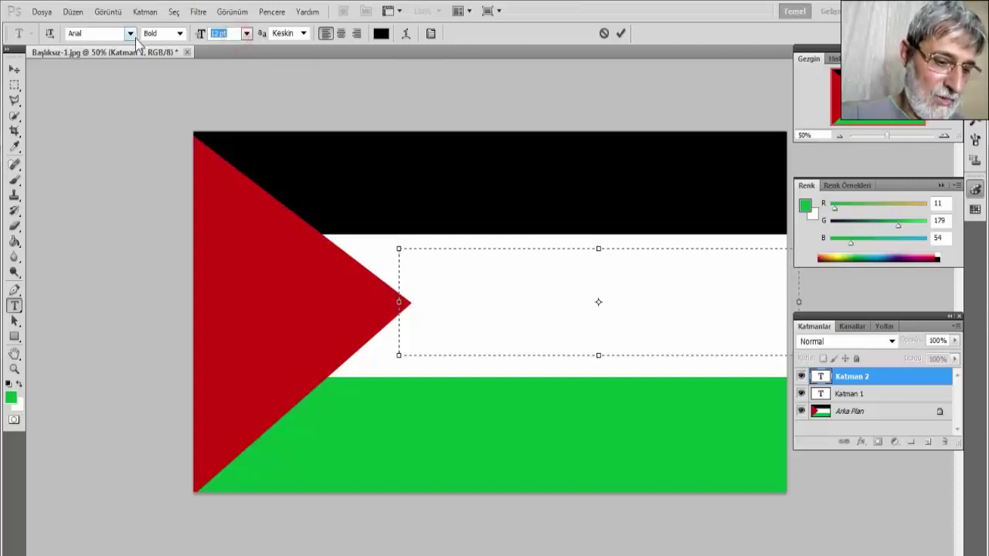
click(245, 34)
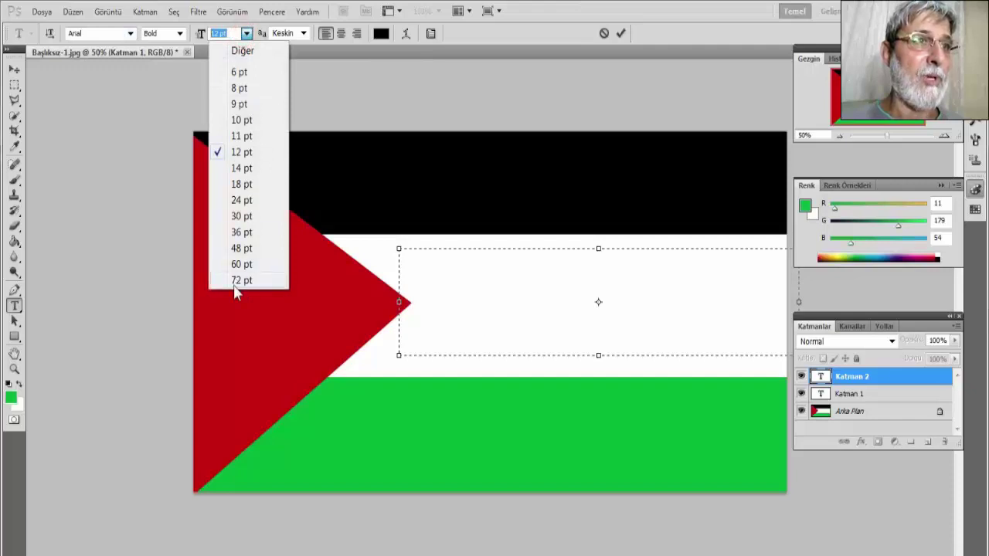
click(236, 280)
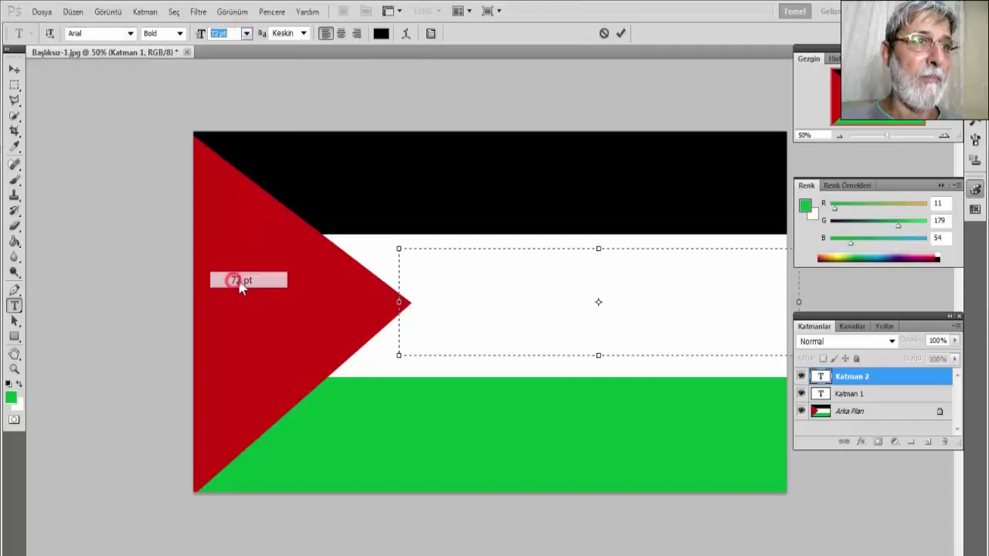
- Type 'HEPİMİZ FİLİSTİNLİYİZ' in the text box and adjust the box height around it
click(411, 287)
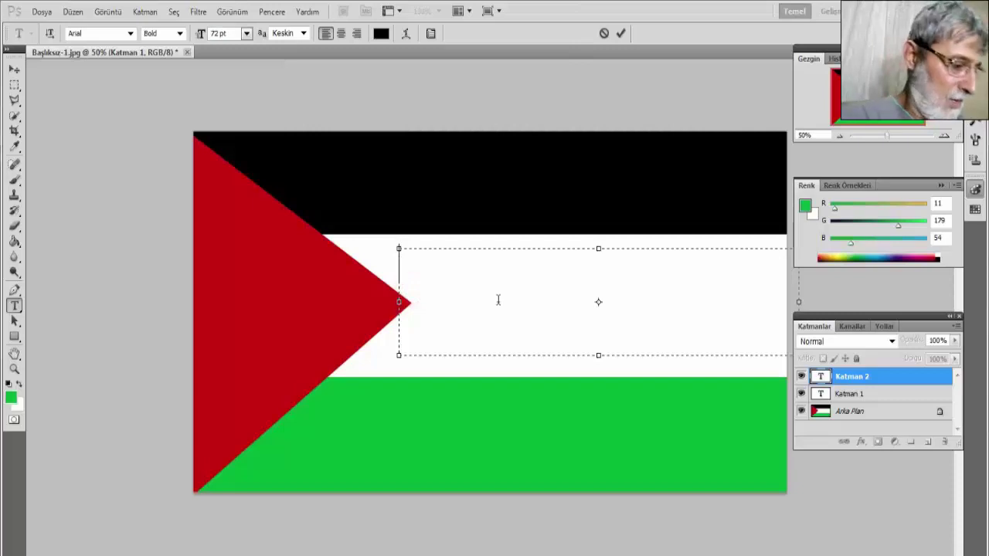
text(HE)
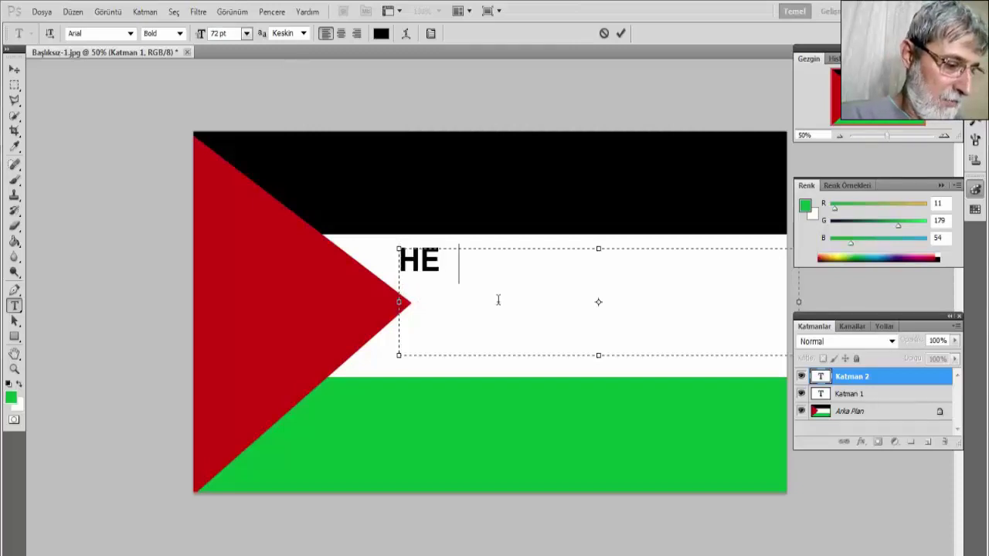
text(PİMİ)
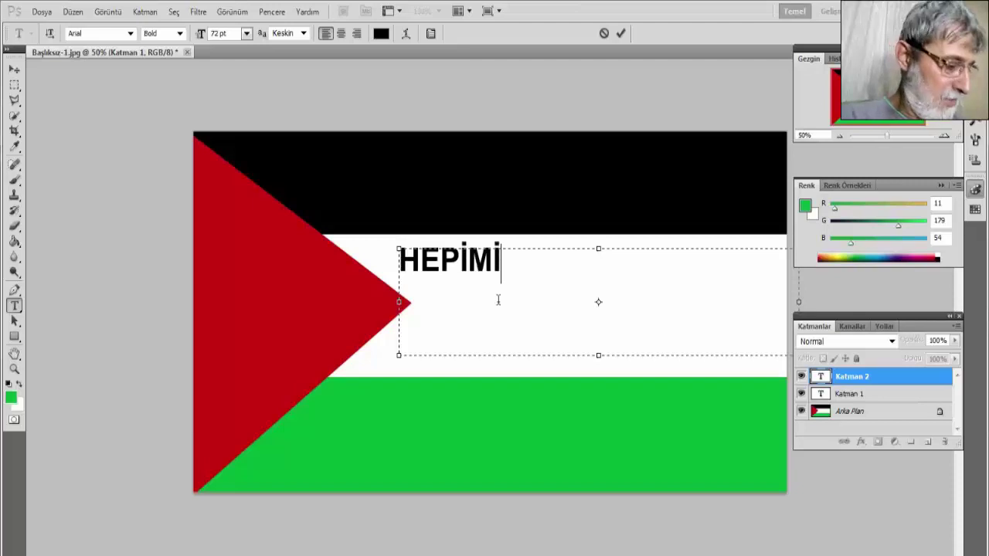
text(Z)
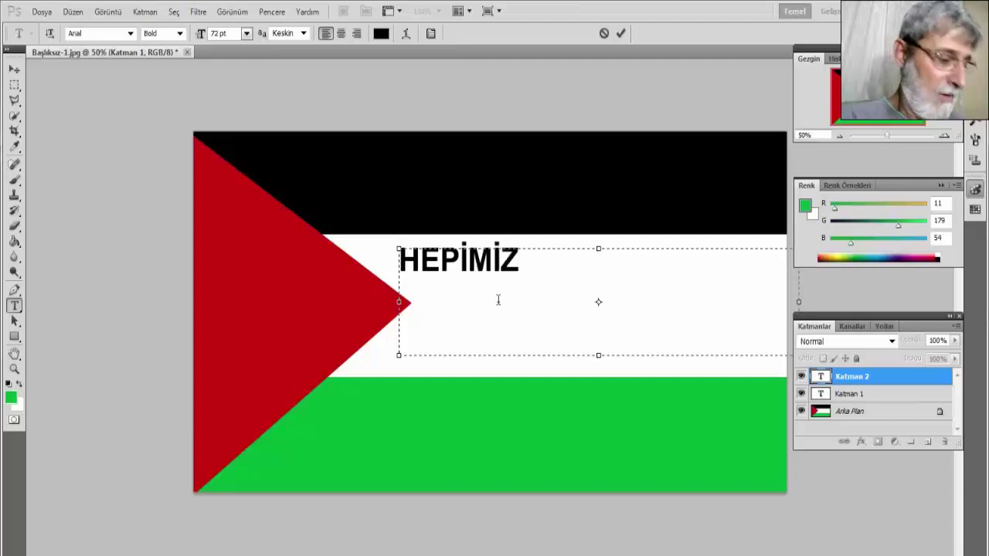
text( Fİ)
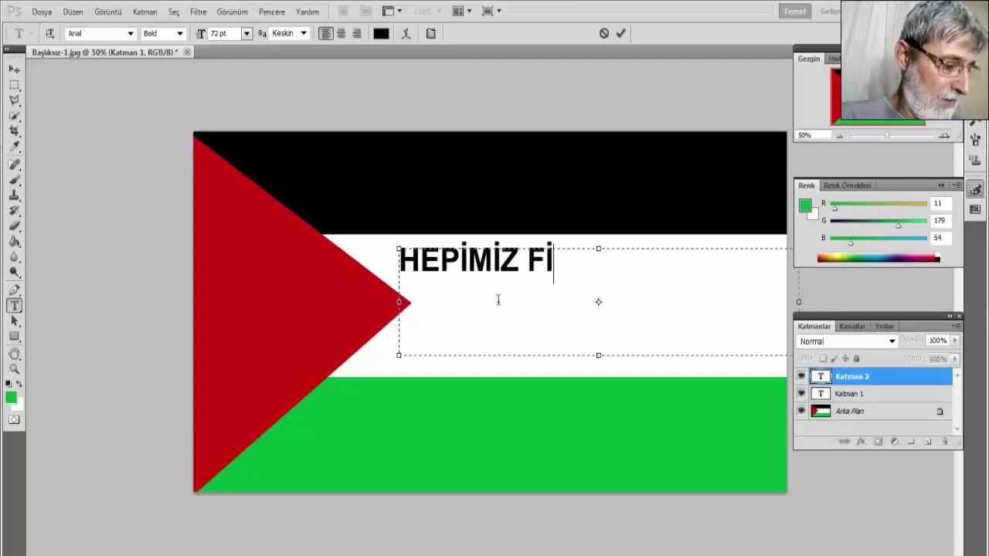
text(Lİ)
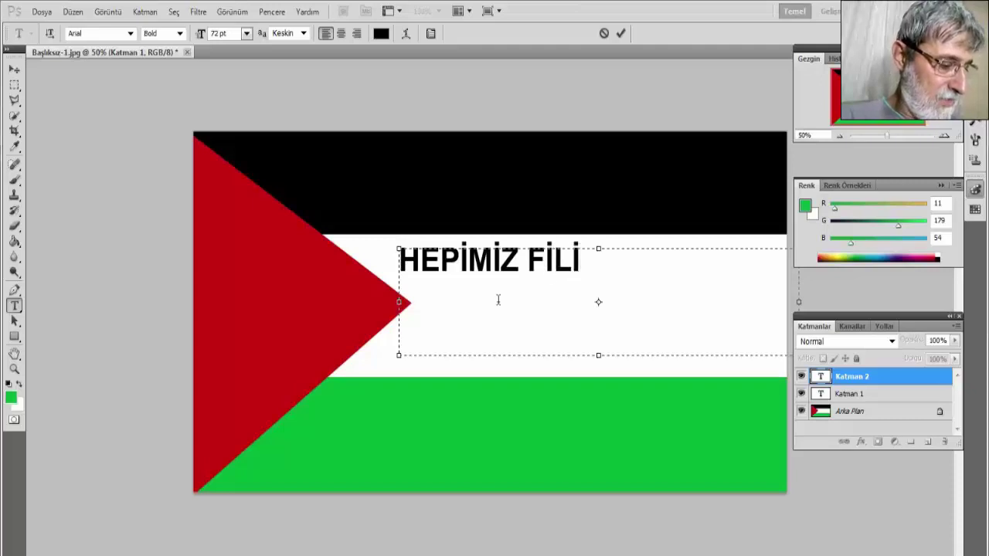
text(STİ)
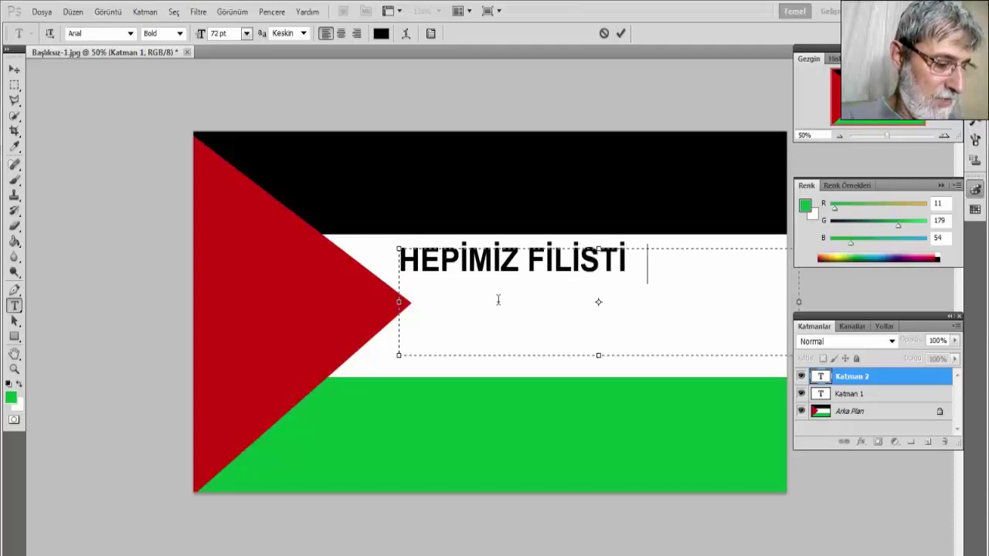
text(N)
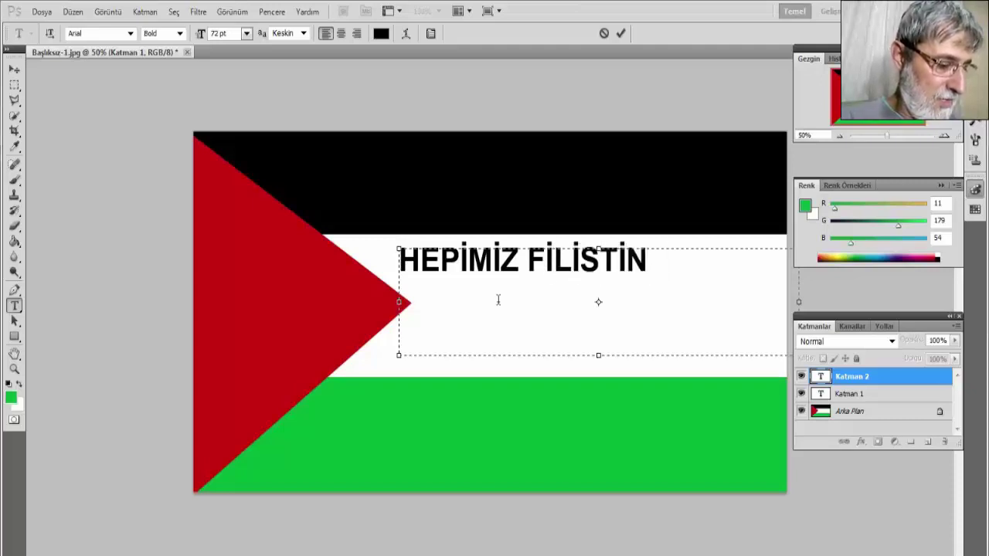
text(LİYİ Z)
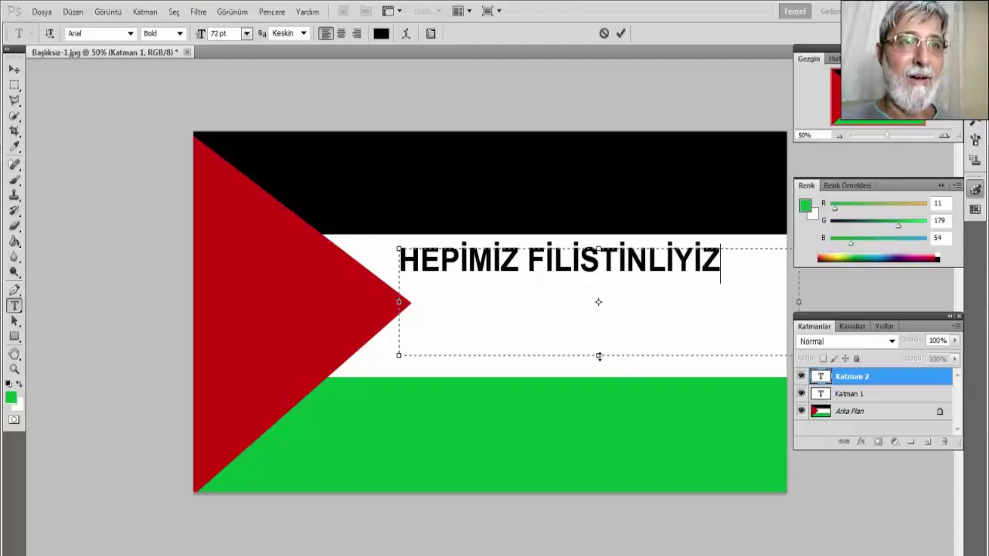
drag(599, 357, 599, 378)
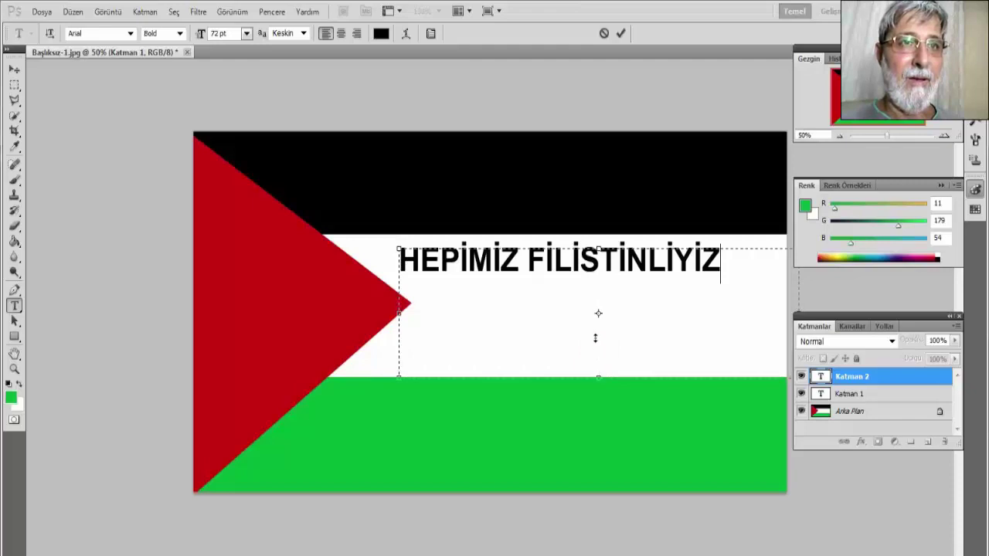
drag(595, 338, 596, 327)
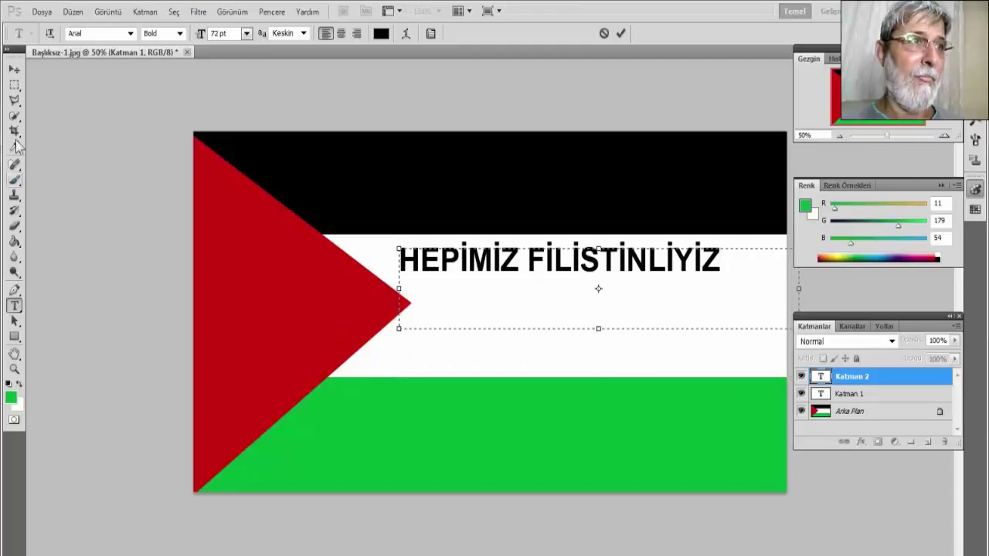
- Stretch the heading to about 242% vertical scale, shift it right, and apply the transform
click(14, 85)
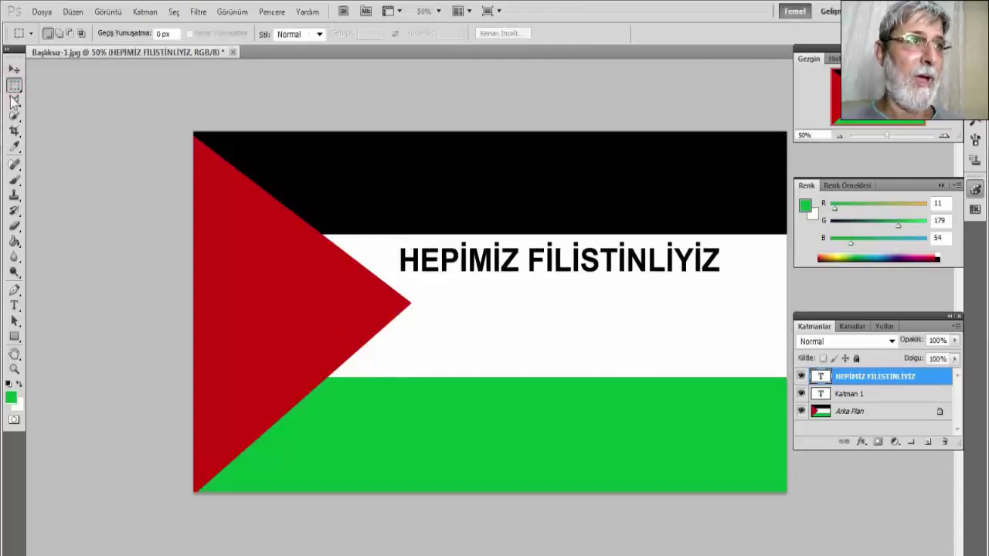
click(14, 70)
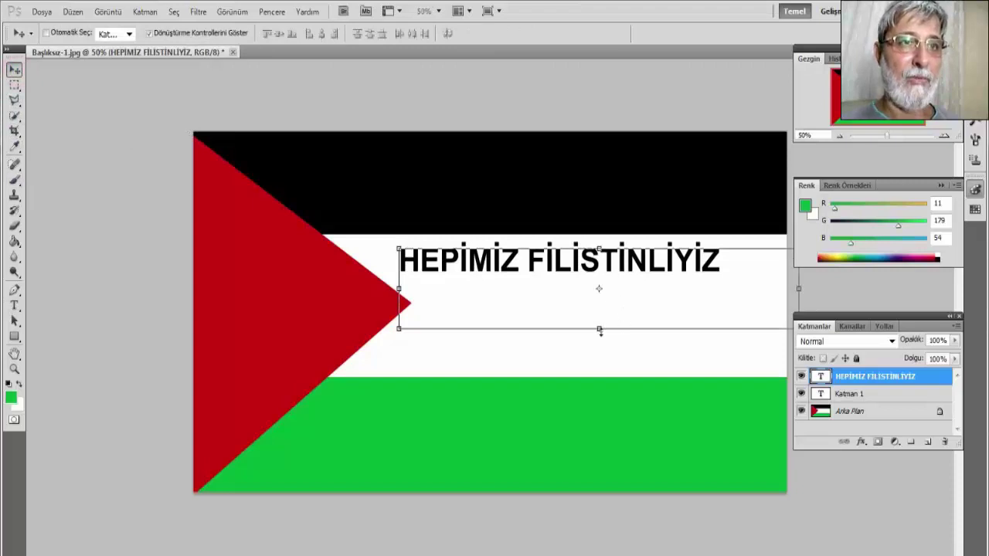
drag(599, 330, 626, 426)
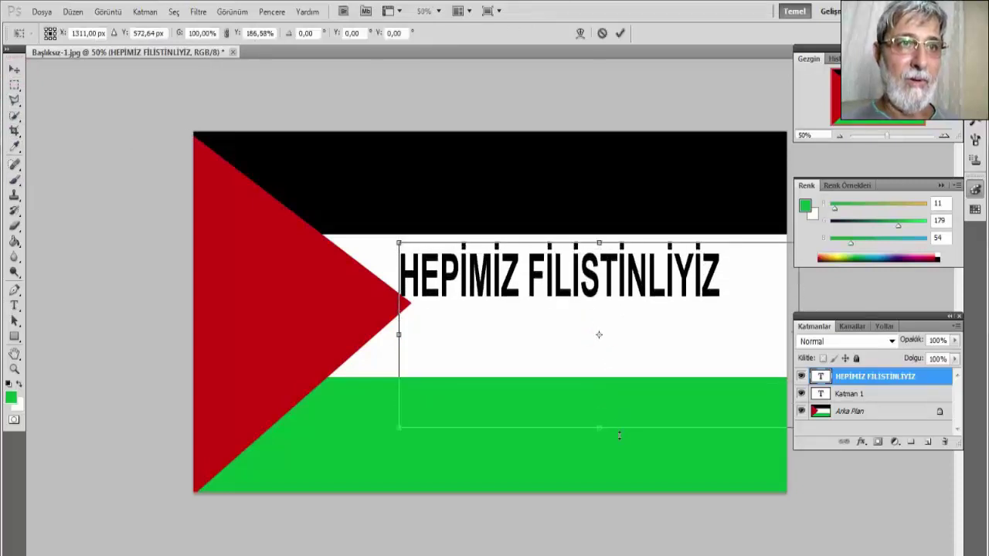
drag(660, 354, 680, 379)
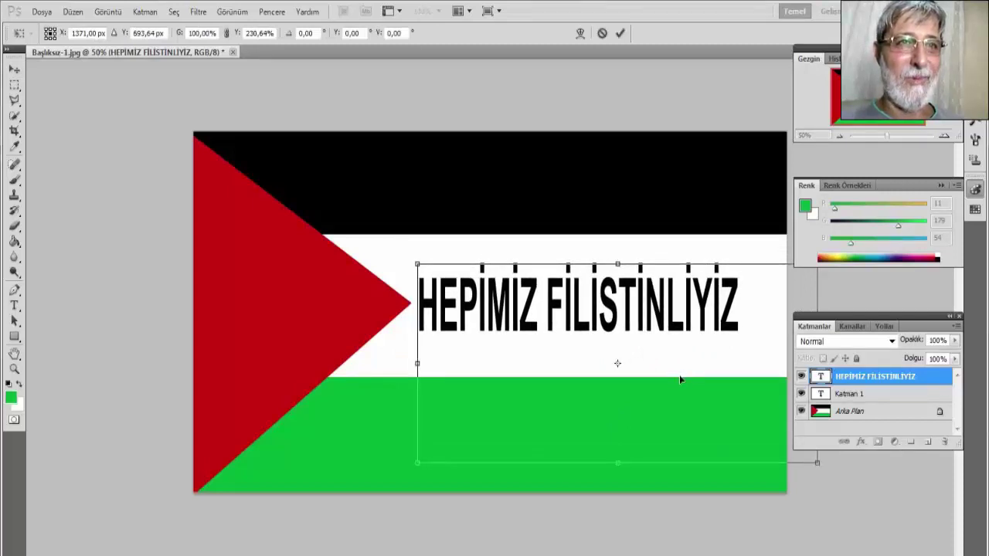
drag(733, 326, 751, 328)
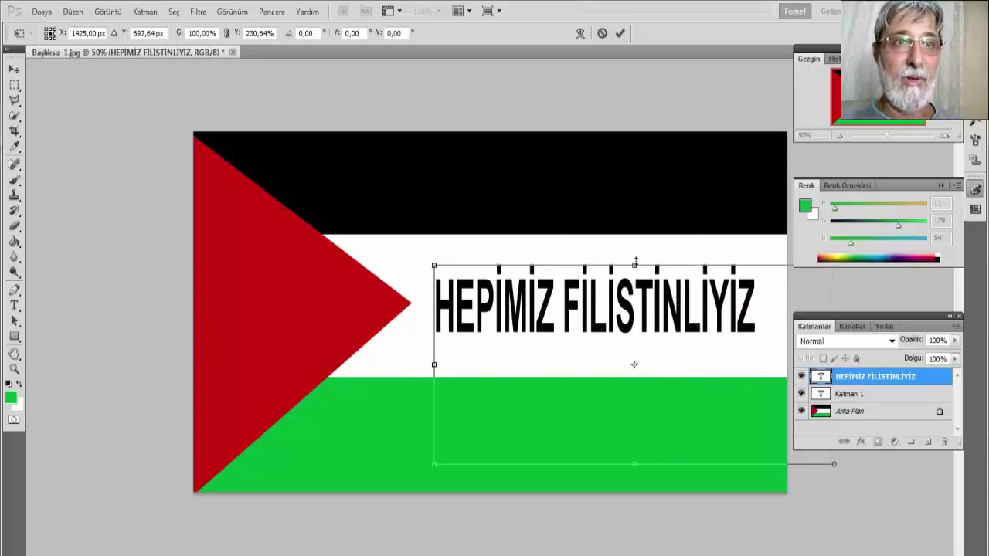
drag(634, 263, 634, 253)
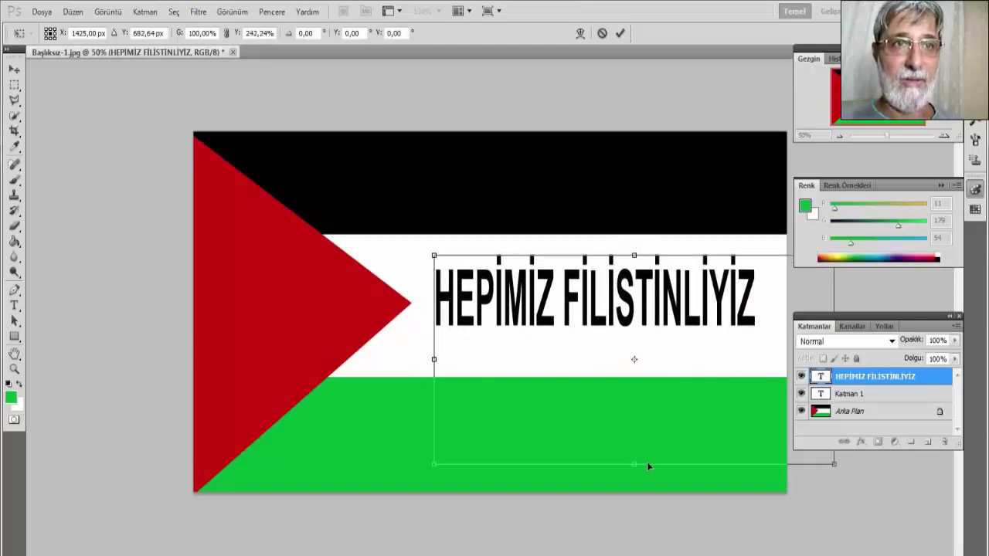
drag(680, 355, 681, 363)
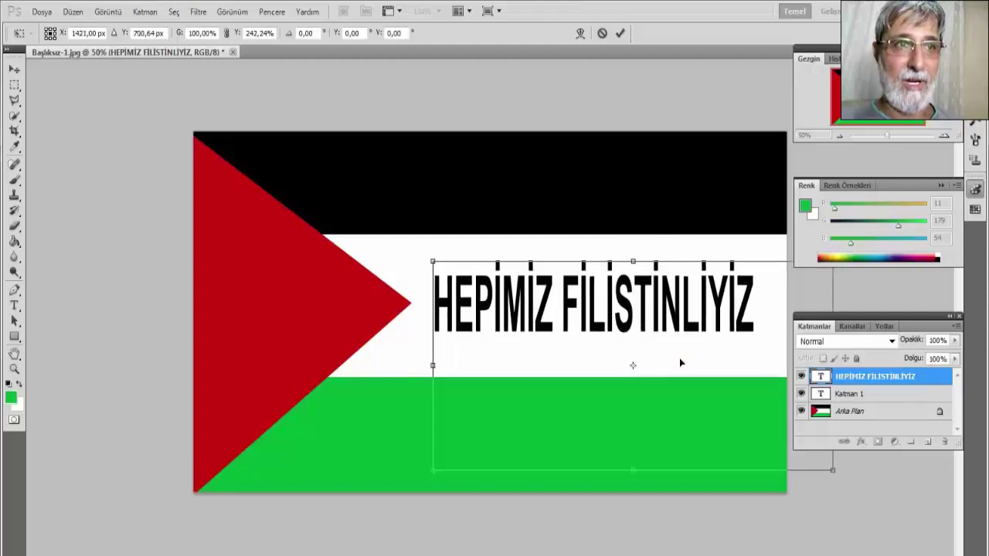
click(13, 85)
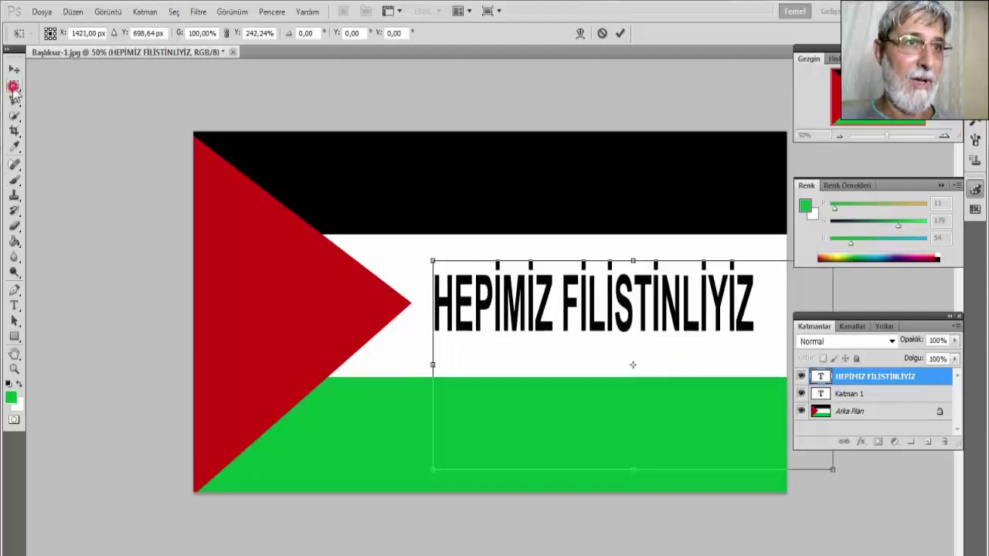
click(446, 226)
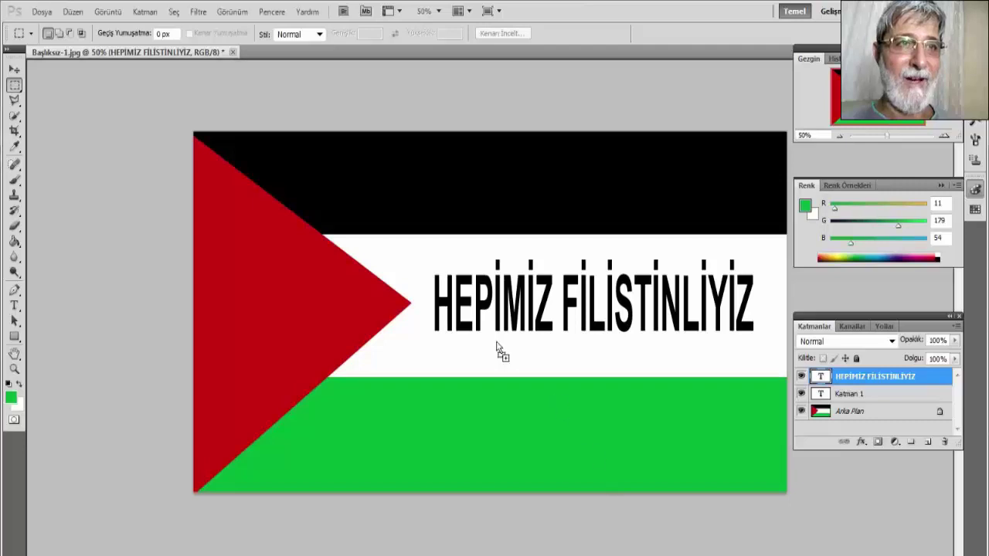
- Drop the bb Turkish flag emblem onto the red triangle and place it
drag(498, 349, 280, 315)
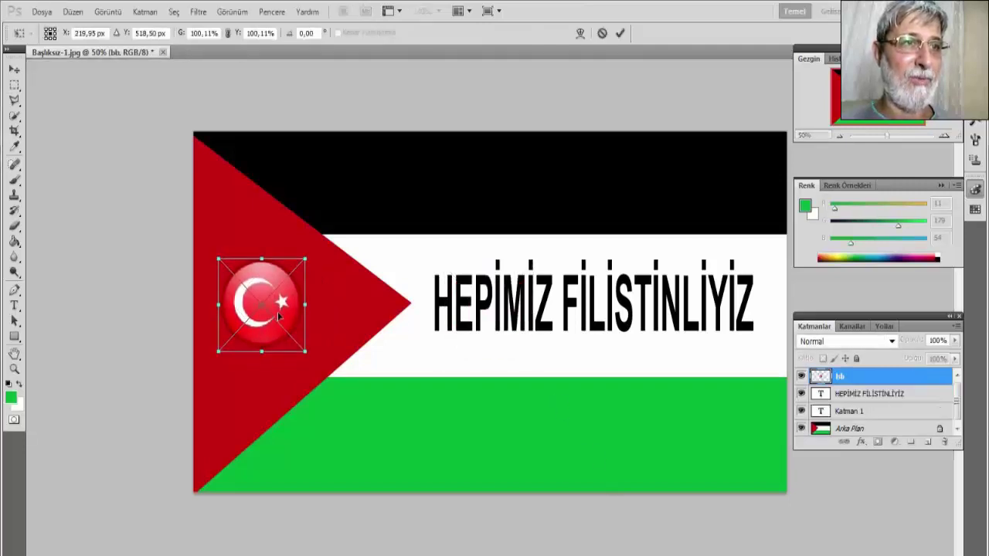
click(14, 85)
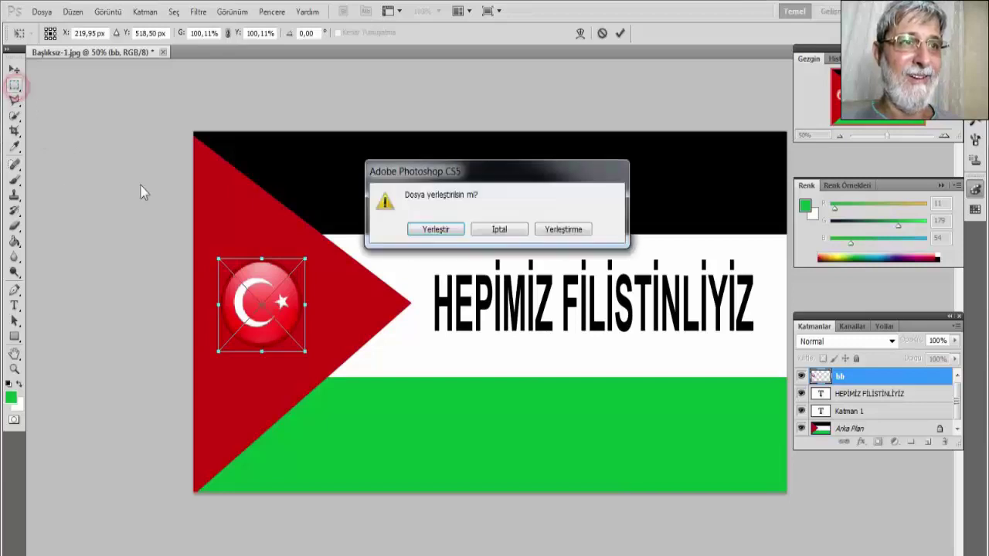
click(432, 231)
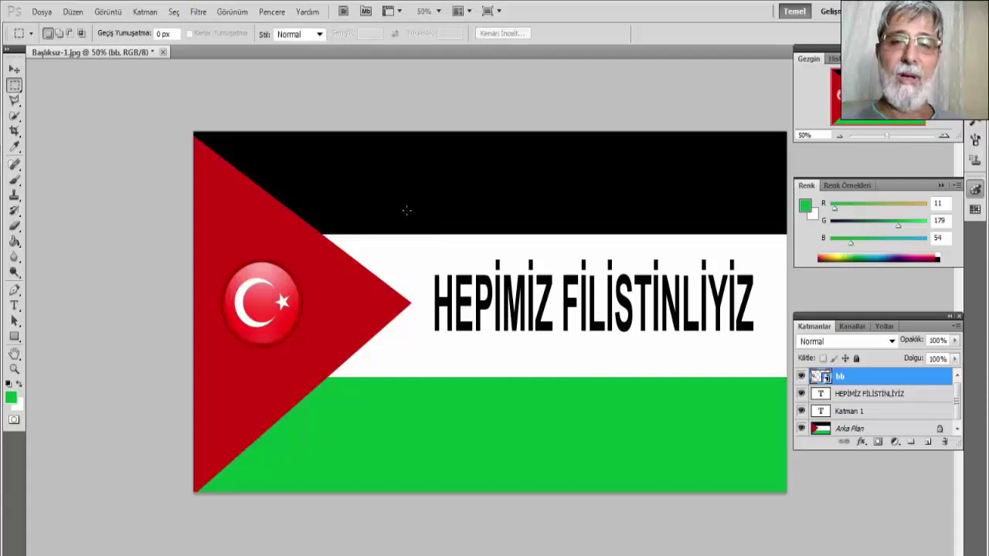
- Save the flag as a JPEG named FİLİSTİN with the default JPEG options
click(39, 14)
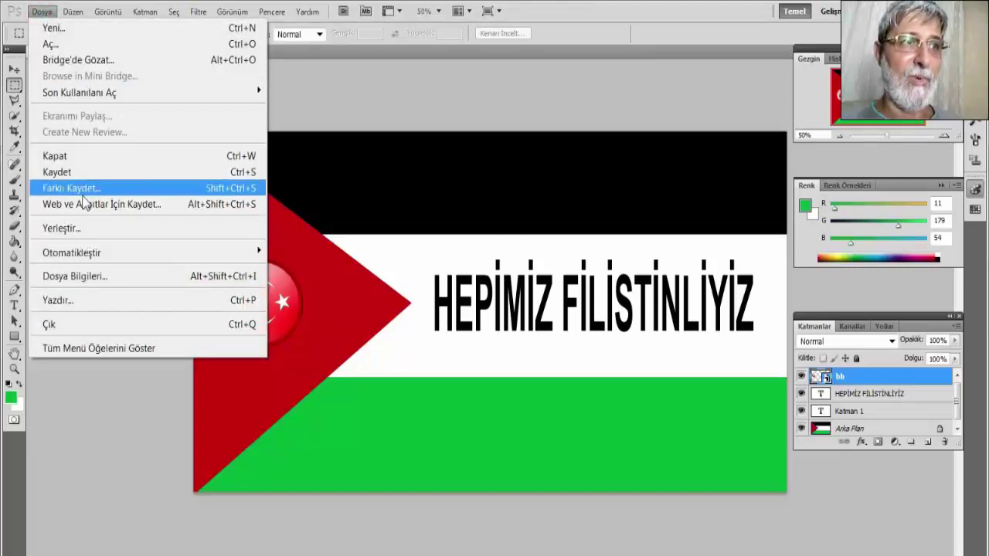
click(84, 189)
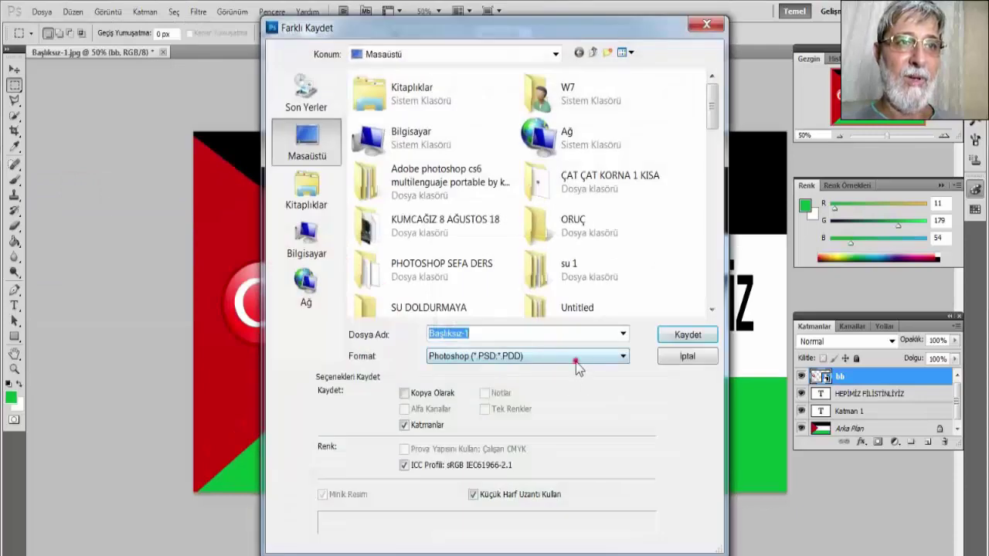
click(576, 362)
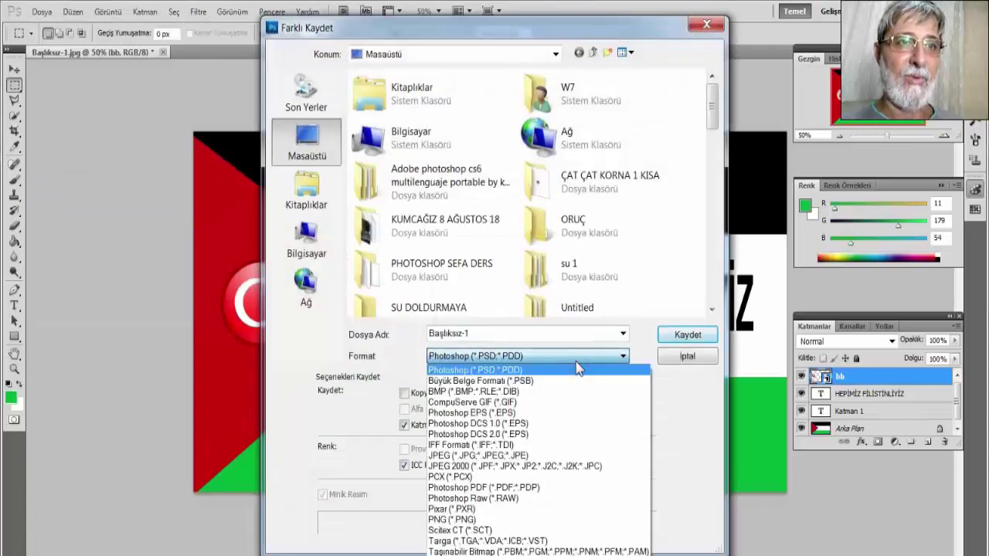
click(519, 457)
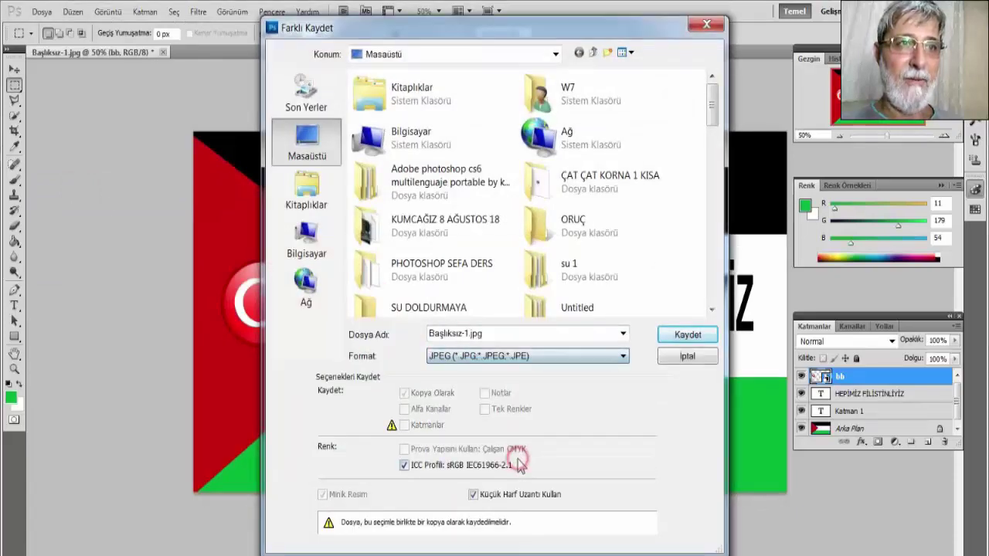
double_click(523, 335)
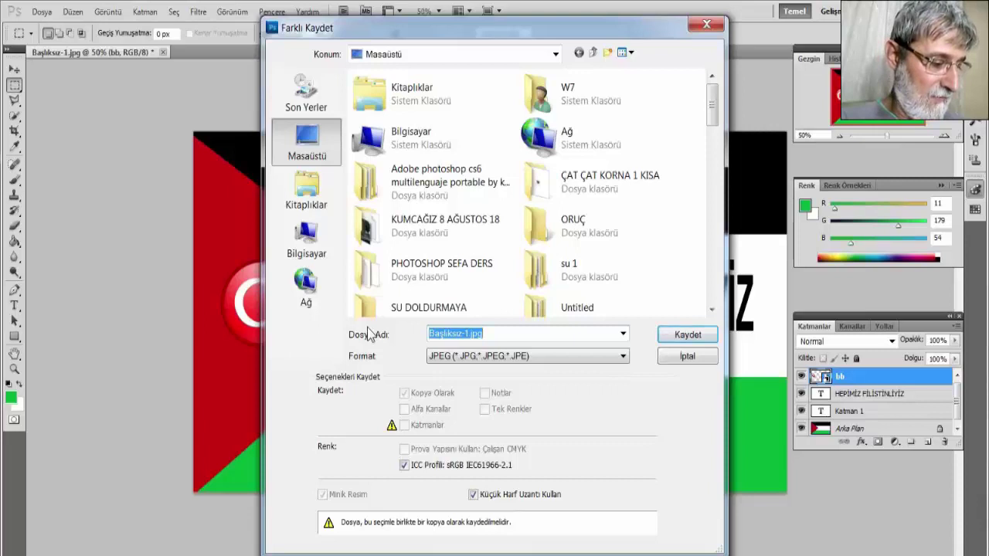
text(Fİ)
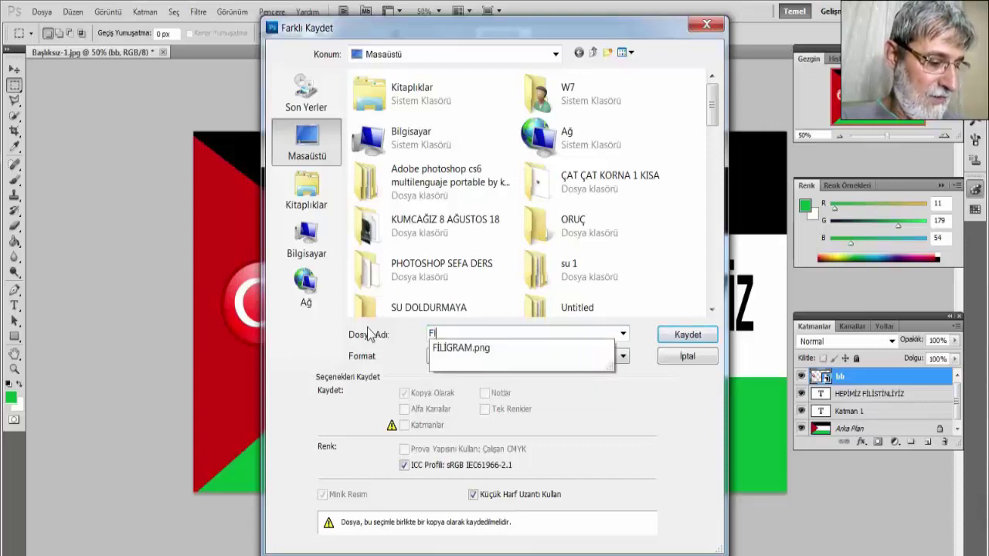
text(LİST)
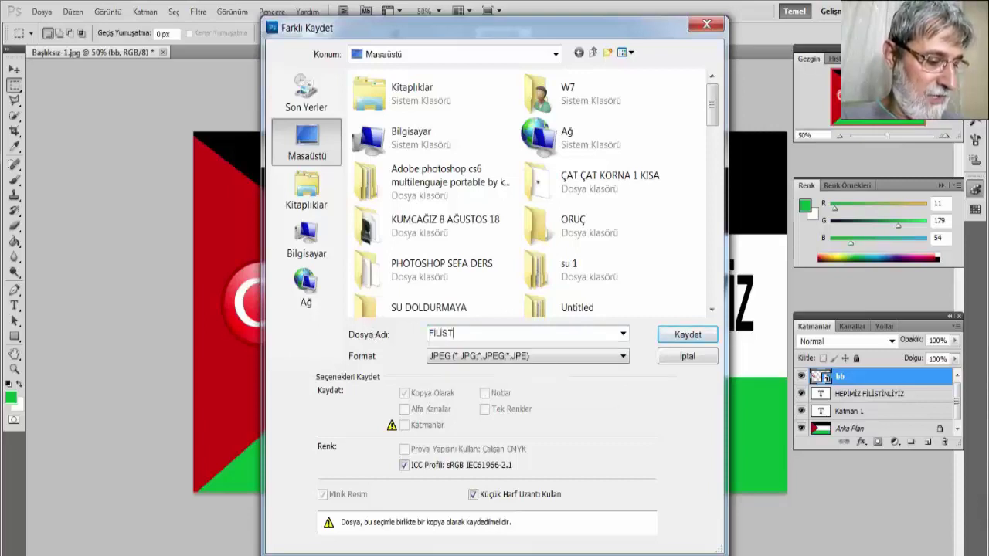
text(İN)
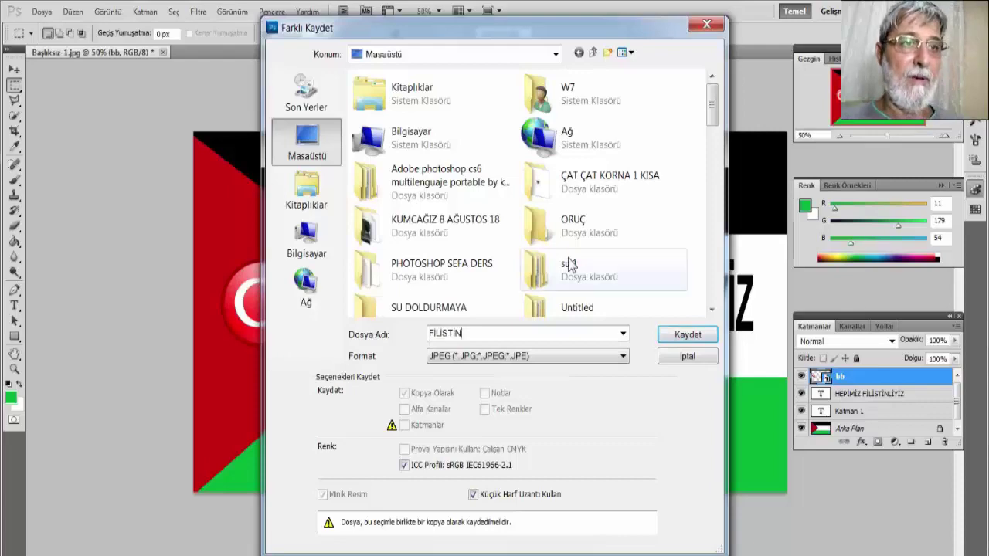
click(685, 337)
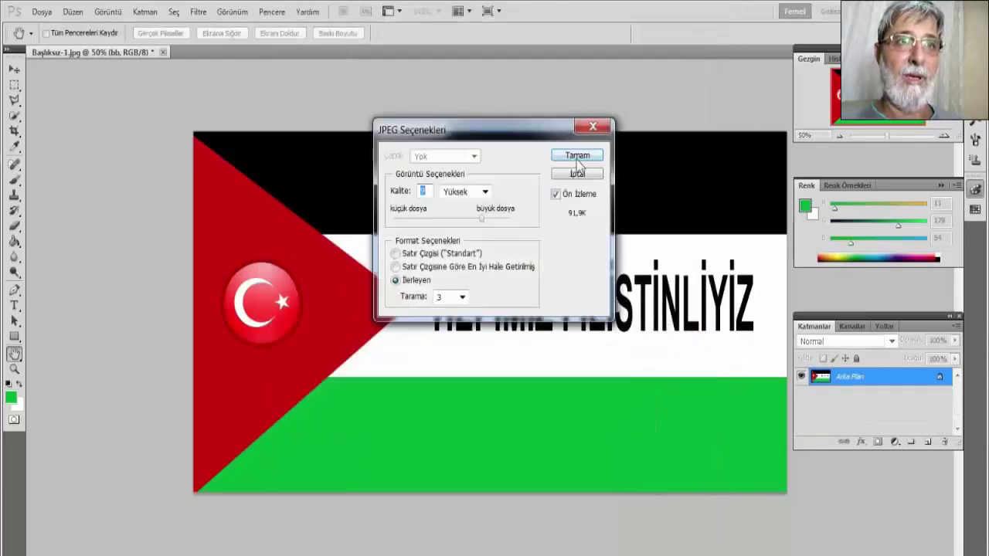
click(578, 158)
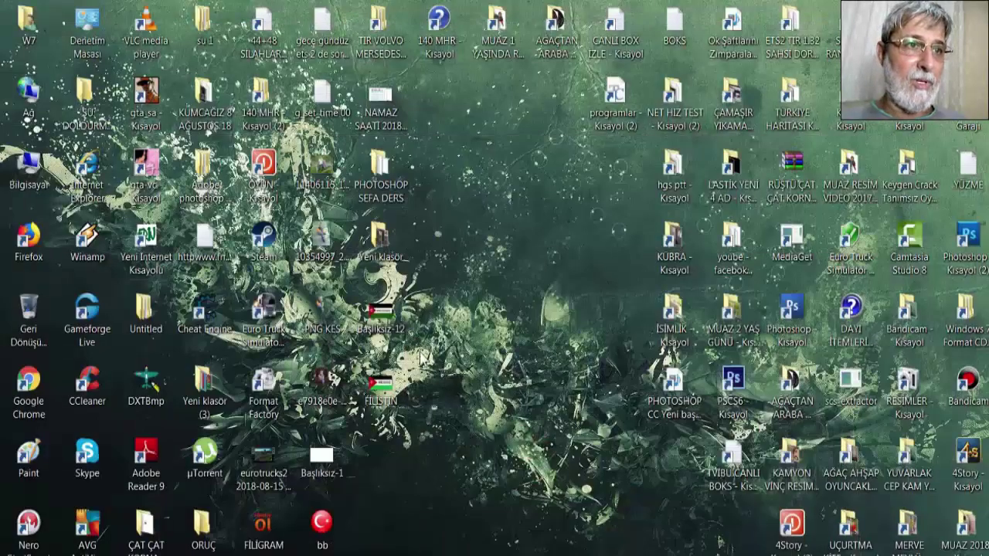
double_click(382, 315)
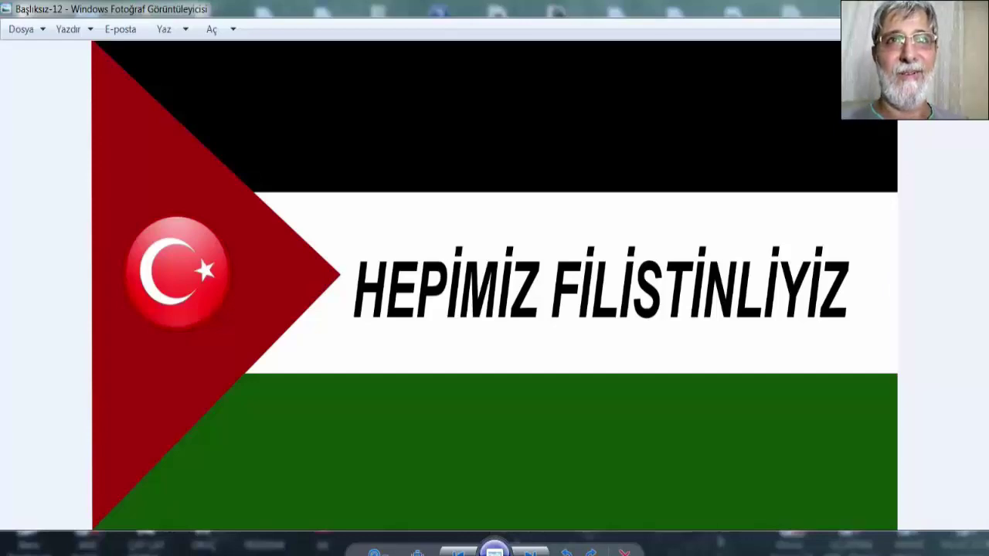
key(alt+F4)
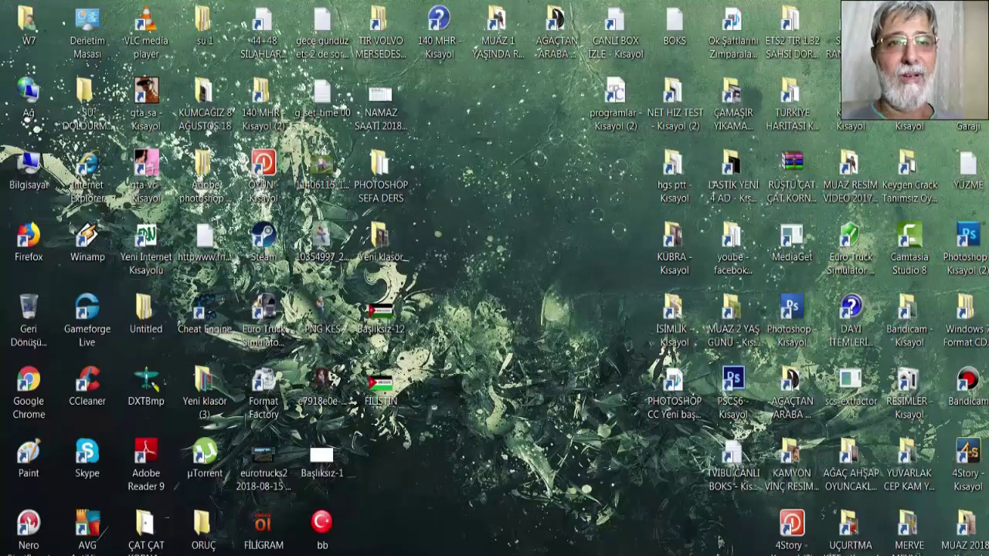
key(alt+Tab)
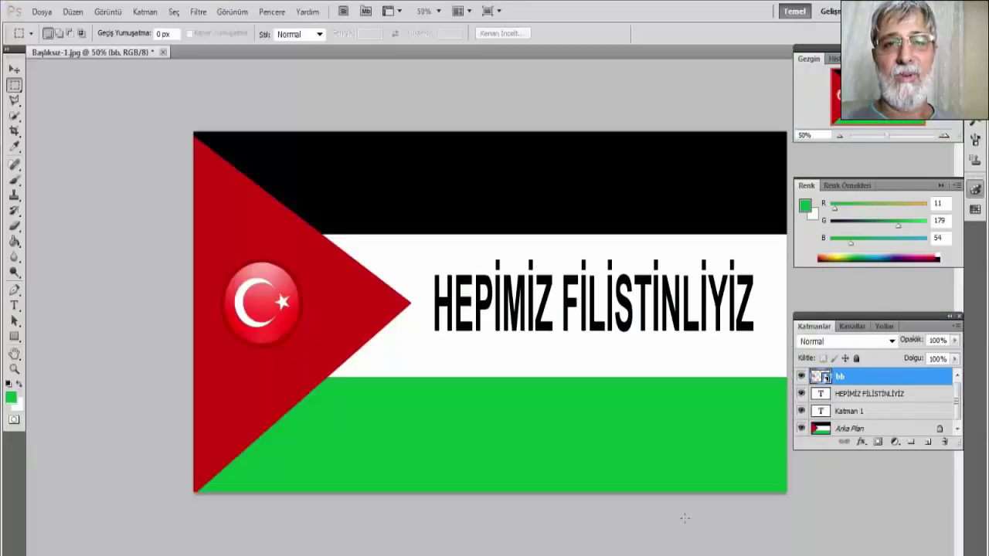